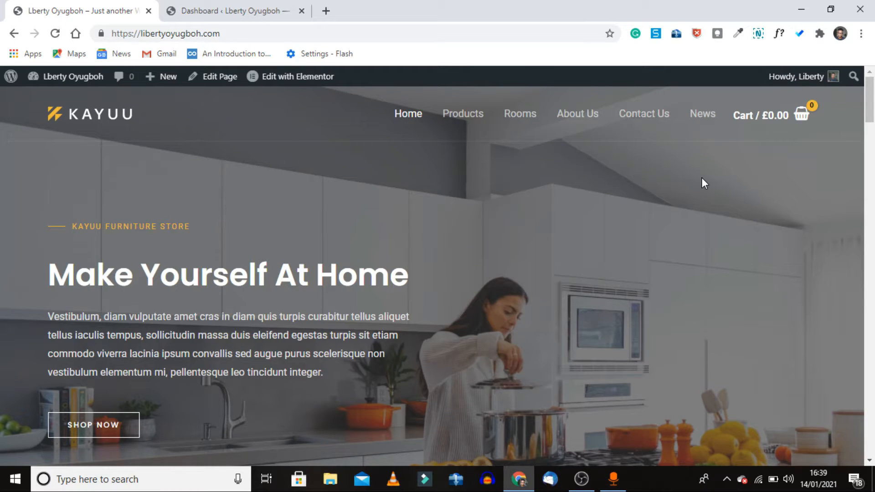
# Open the site's News page and examine the blog post listing, including each post's image, metadata, reading time and excerpt.
pyautogui.click(702, 119)
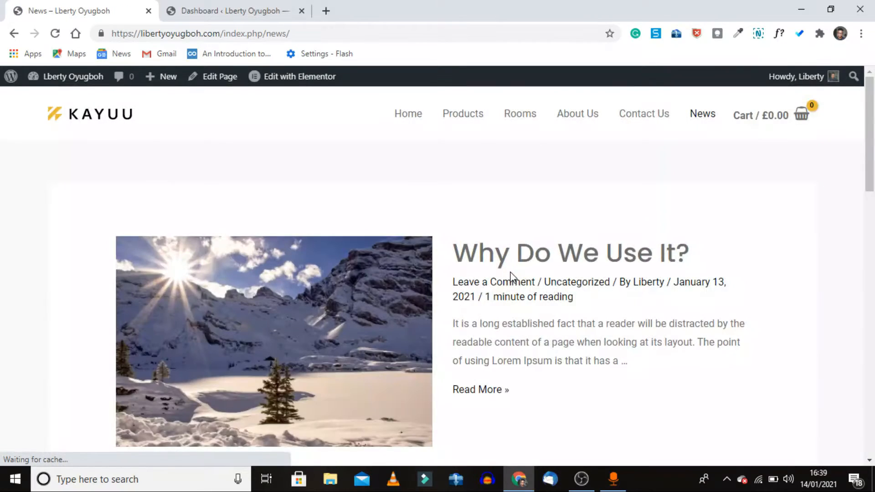
pyautogui.scroll(-2, 513, 278)
pyautogui.scroll(2, 513, 278)
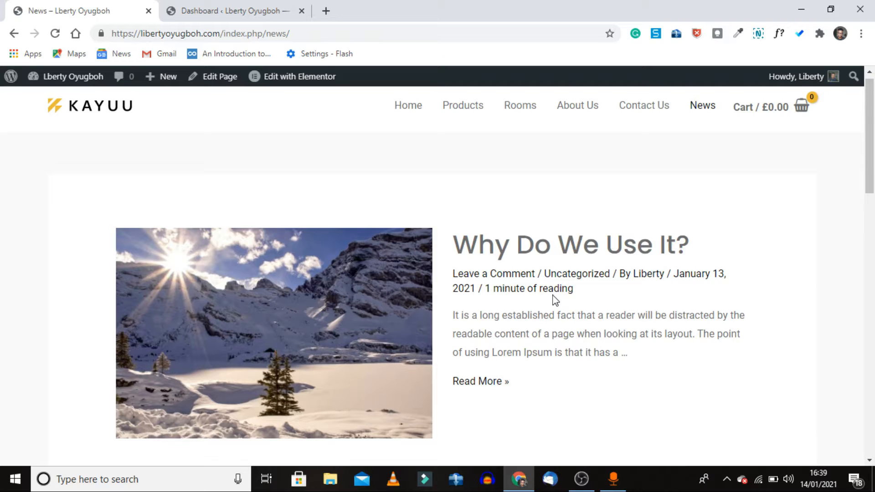
pyautogui.scroll(-8, 528, 292)
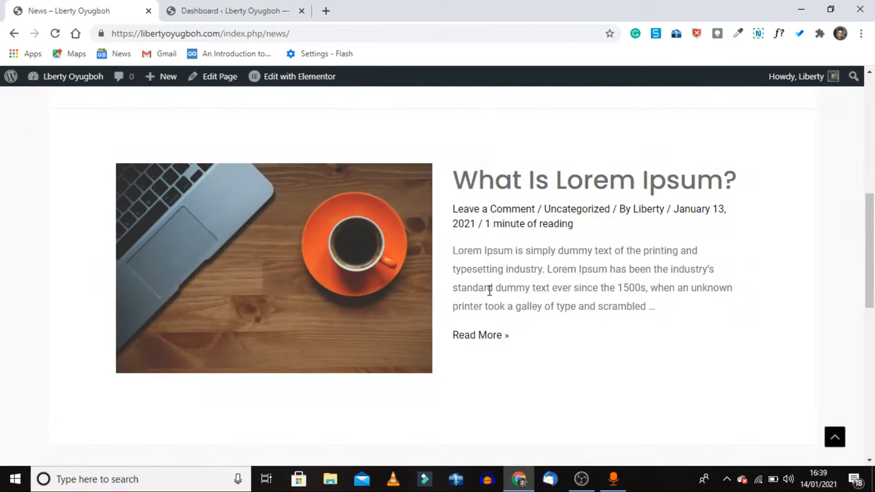
pyautogui.scroll(6, 518, 290)
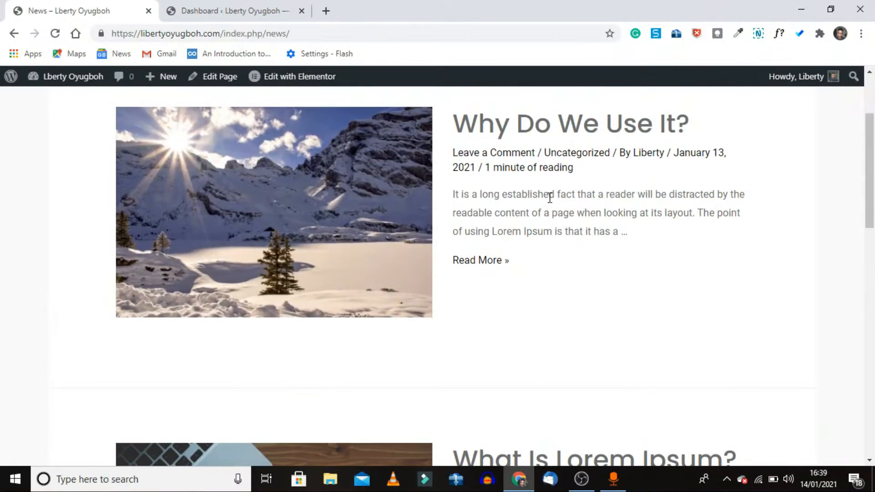
pyautogui.scroll(1, 550, 197)
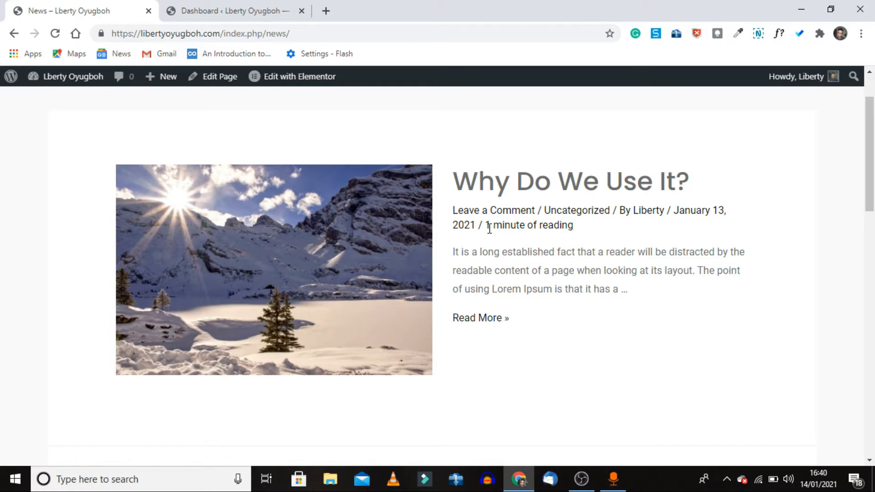
pyautogui.moveTo(485, 225); pyautogui.dragTo(593, 238)
pyautogui.click(592, 235)
pyautogui.scroll(-9, 549, 321)
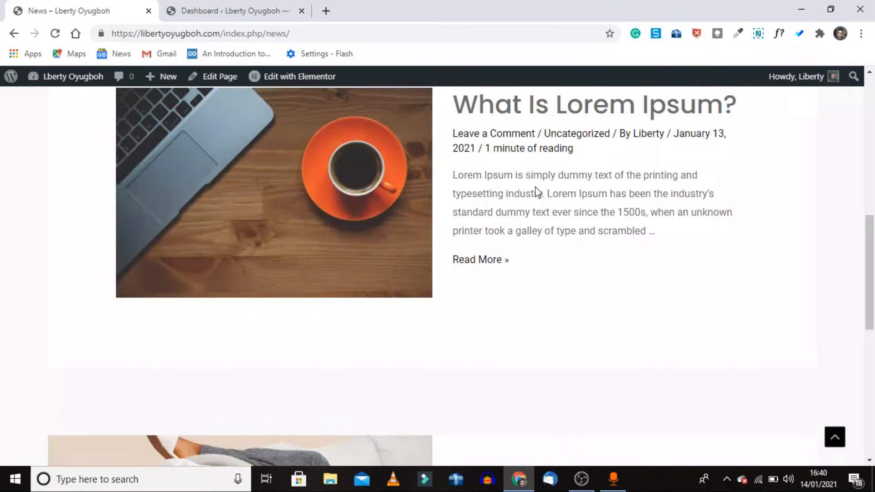
pyautogui.scroll(1, 537, 188)
pyautogui.scroll(1, 518, 183)
pyautogui.scroll(5, 518, 196)
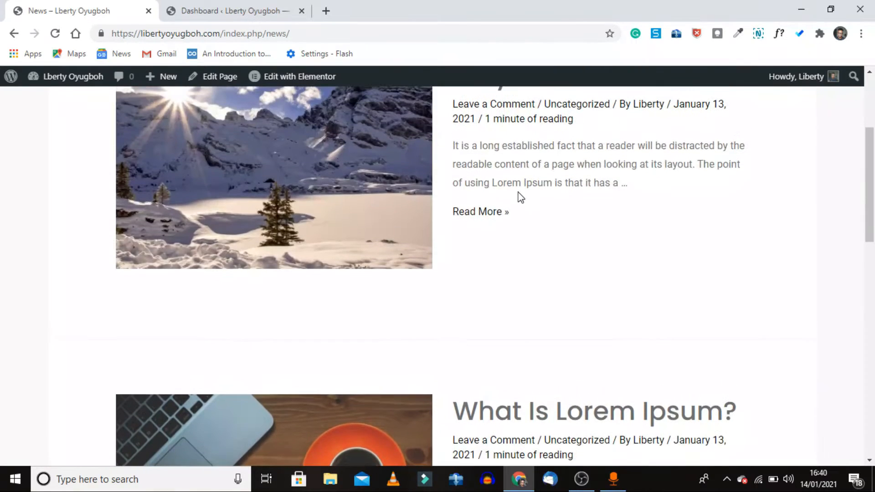
pyautogui.scroll(2, 671, 137)
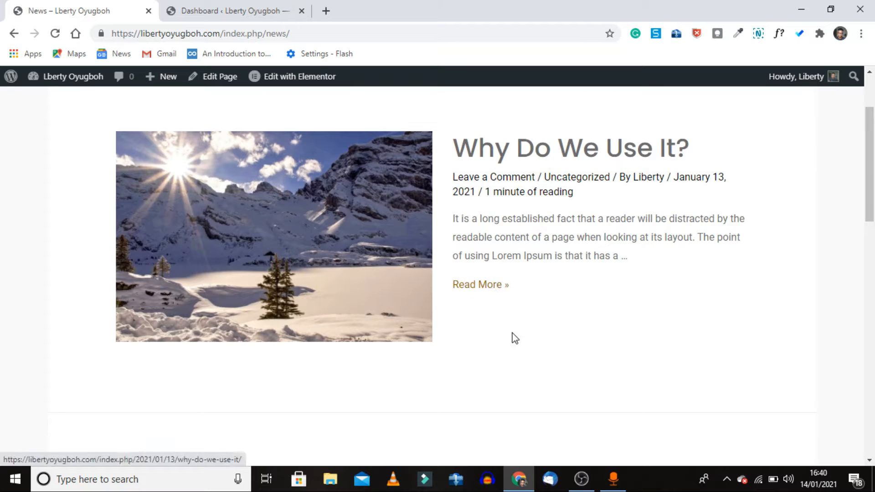
# Open the full "What Is Lorem Ipsum?" post from the News page and examine its featured image, text and comment section.
pyautogui.scroll(-8, 513, 337)
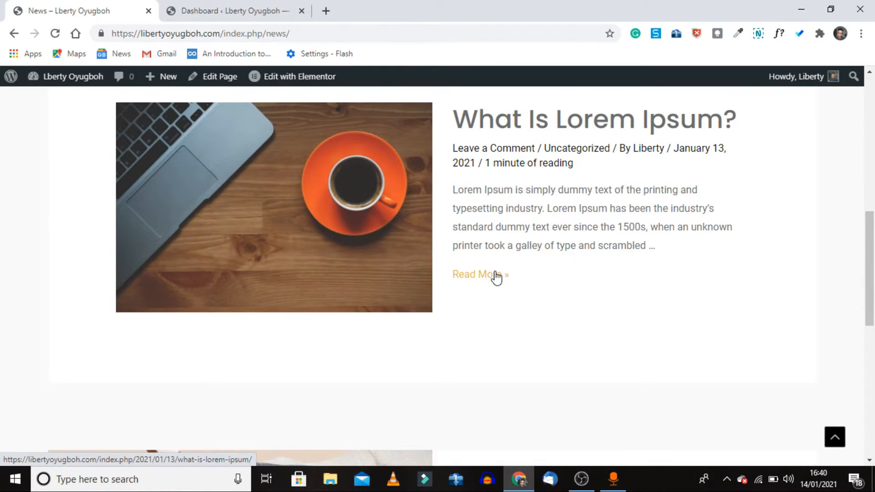
pyautogui.click(496, 277)
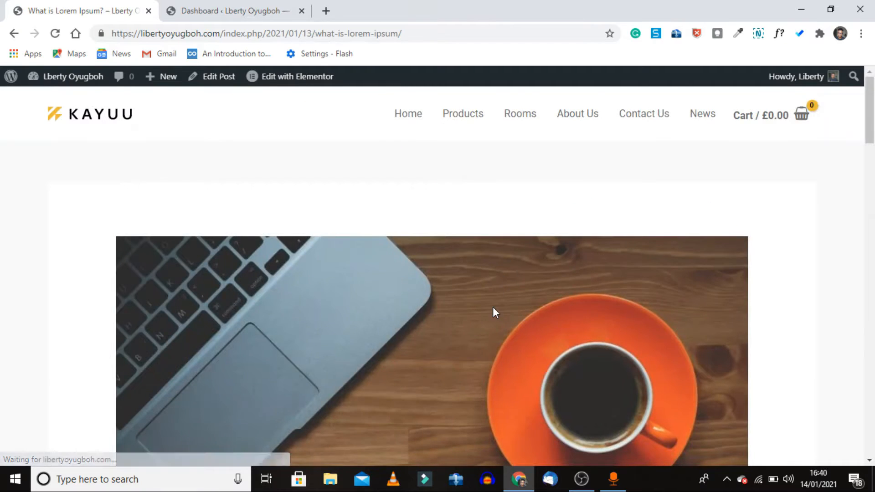
pyautogui.scroll(-13, 493, 308)
pyautogui.scroll(9, 493, 307)
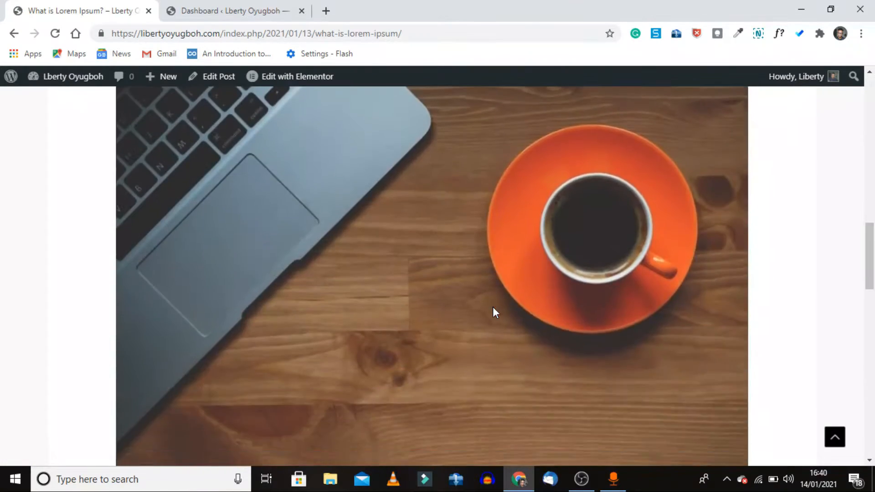
pyautogui.scroll(12, 494, 307)
pyautogui.scroll(-1, 493, 307)
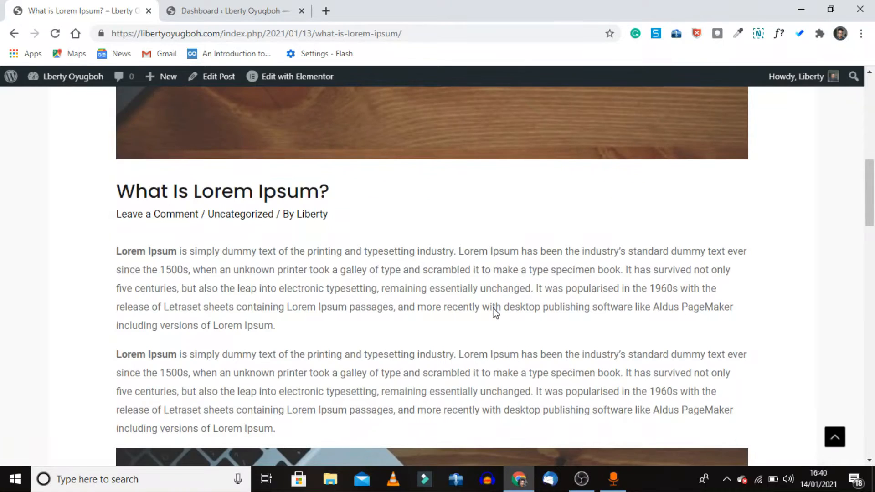
pyautogui.scroll(-15, 495, 312)
pyautogui.scroll(4, 494, 309)
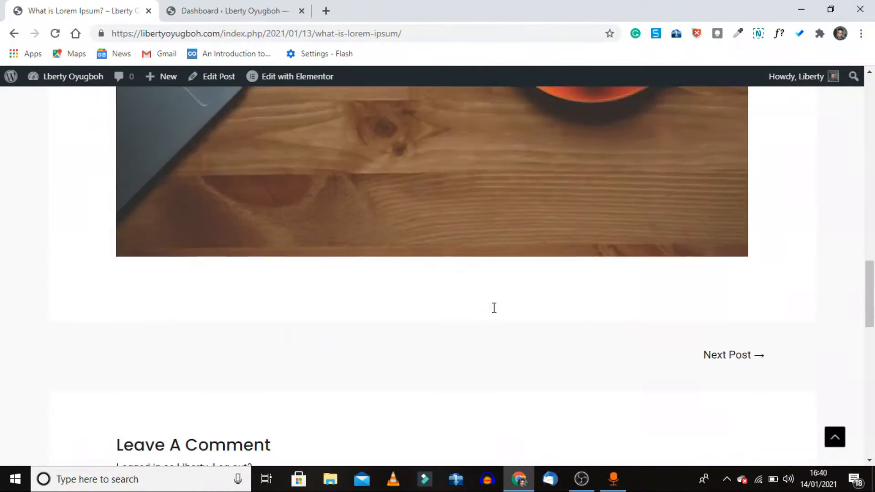
pyautogui.scroll(10, 494, 309)
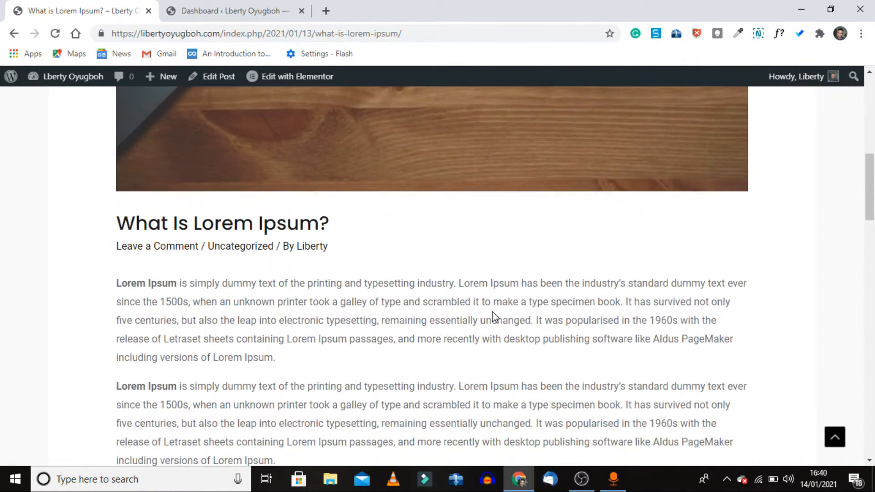
pyautogui.scroll(-1, 493, 315)
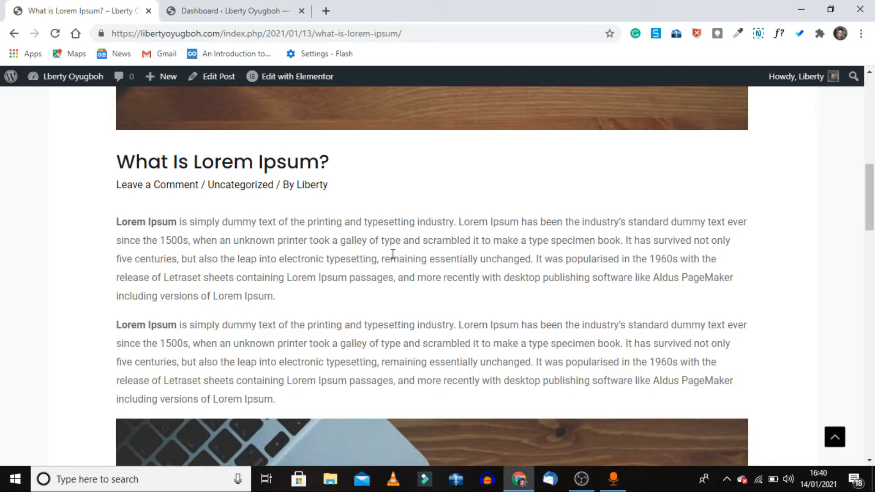
pyautogui.scroll(-2, 393, 253)
pyautogui.scroll(-6, 315, 338)
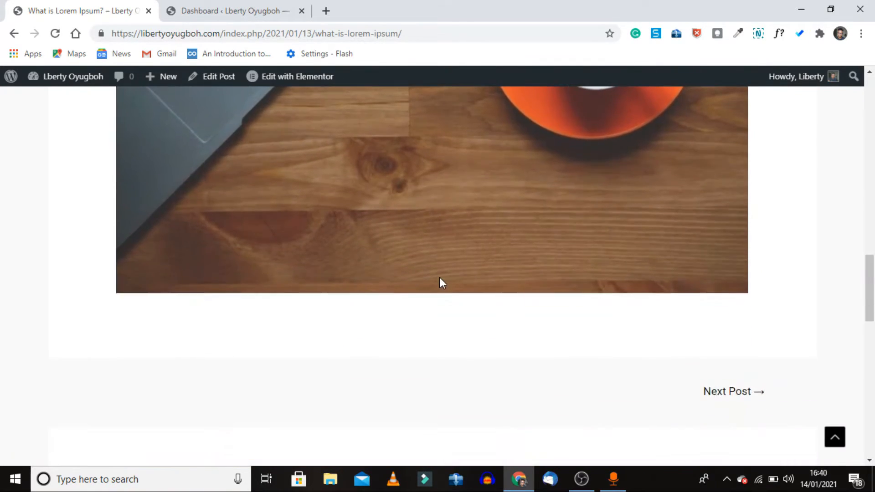
pyautogui.scroll(1, 435, 234)
pyautogui.scroll(10, 436, 234)
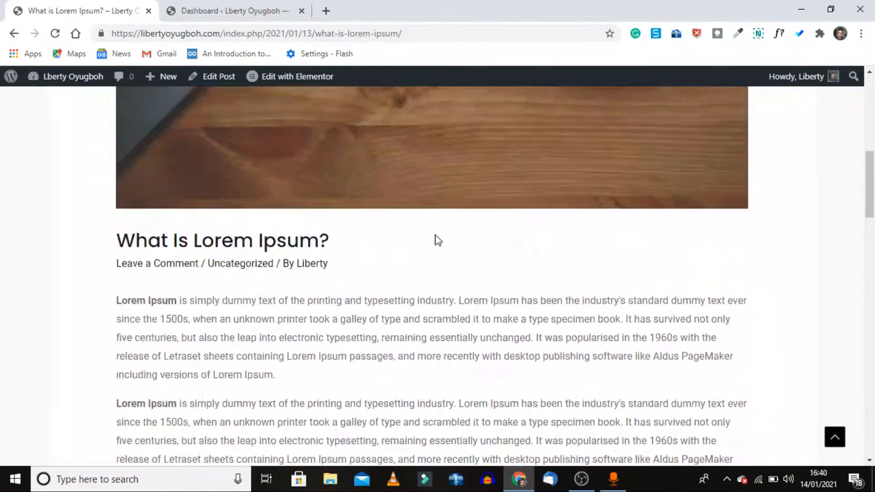
pyautogui.scroll(3, 450, 347)
pyautogui.scroll(4, 449, 346)
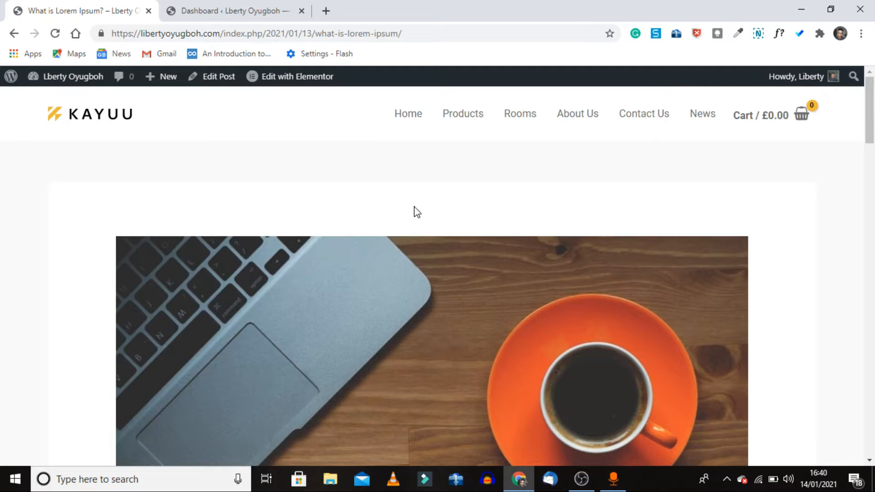
# Open the list of all posts in the WordPress dashboard and move every post to the trash in bulk.
pyautogui.click(241, 6)
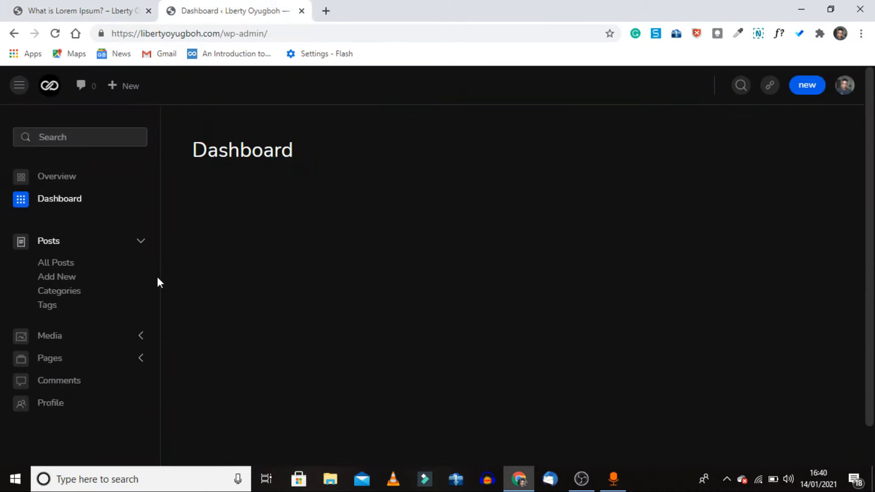
pyautogui.click(62, 264)
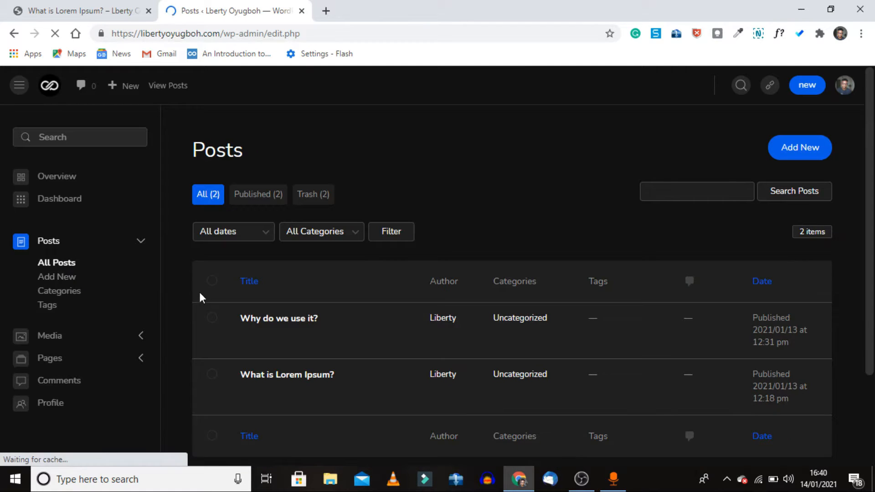
pyautogui.moveTo(345, 360)
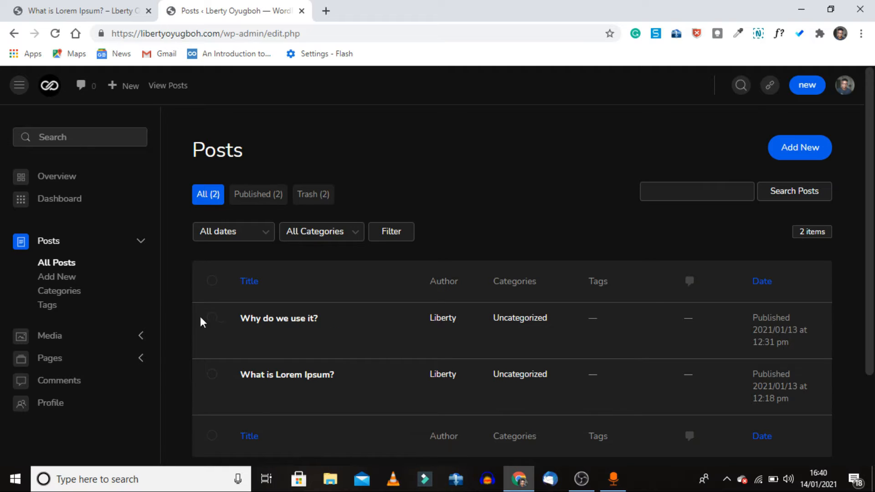
pyautogui.click(212, 281)
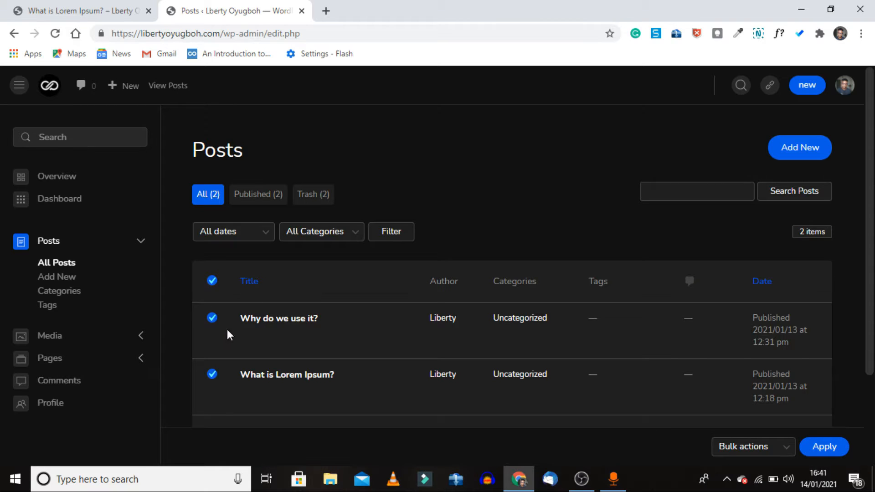
pyautogui.click(784, 454)
pyautogui.click(758, 433)
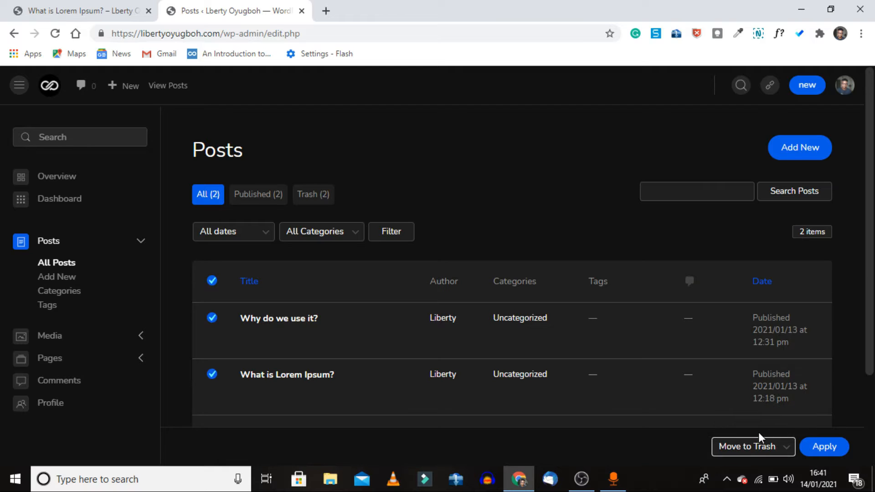
pyautogui.click(827, 449)
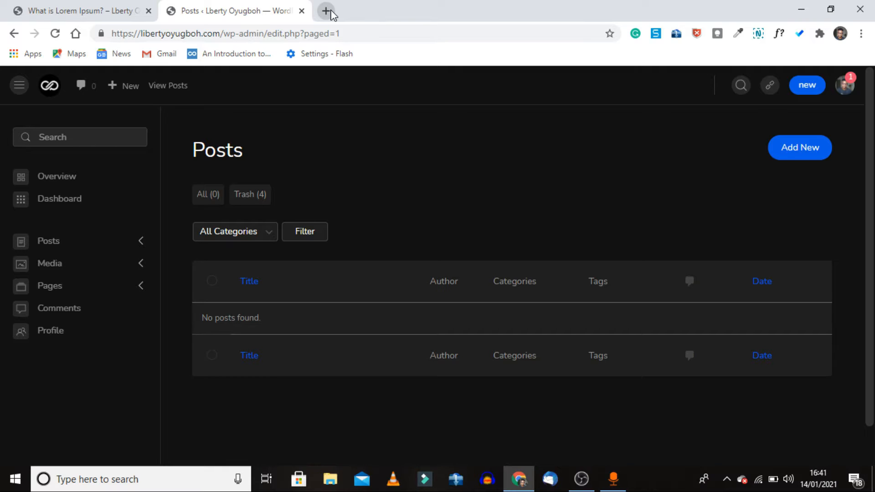
# Search Google for "lorem ipsum" in a new browser tab.
pyautogui.click(326, 11)
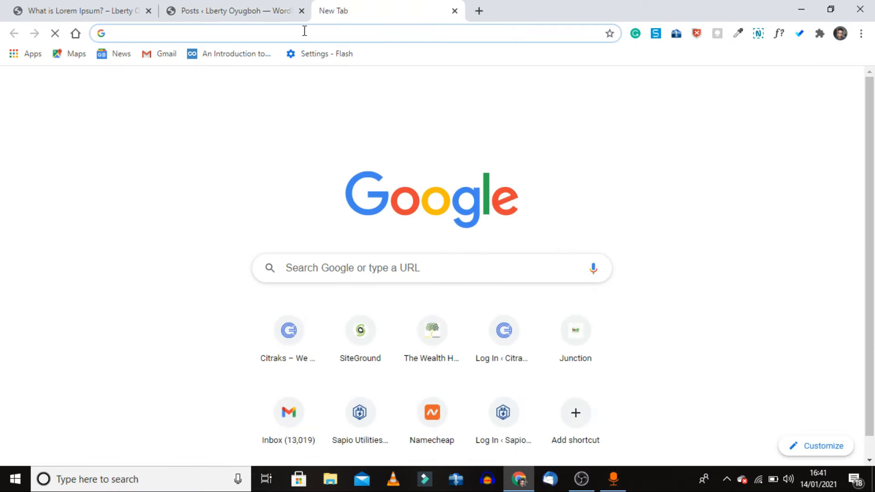
pyautogui.write('lorem')
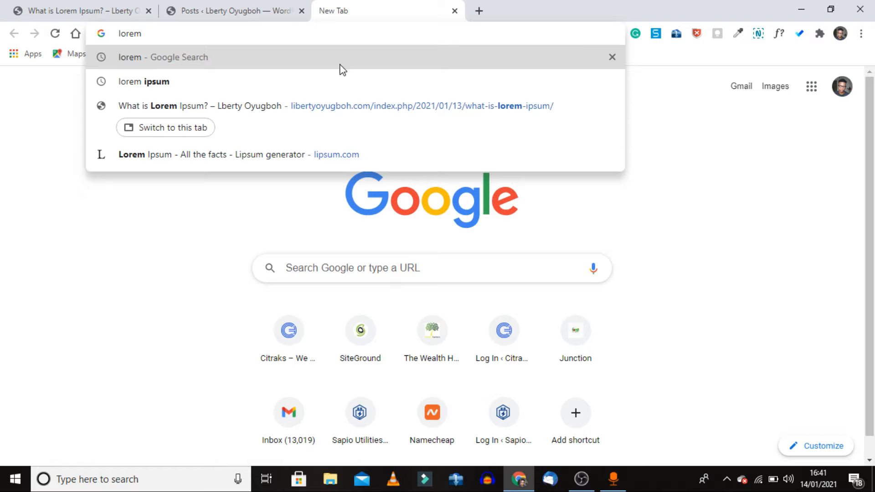
pyautogui.click(273, 89)
pyautogui.click(264, 10)
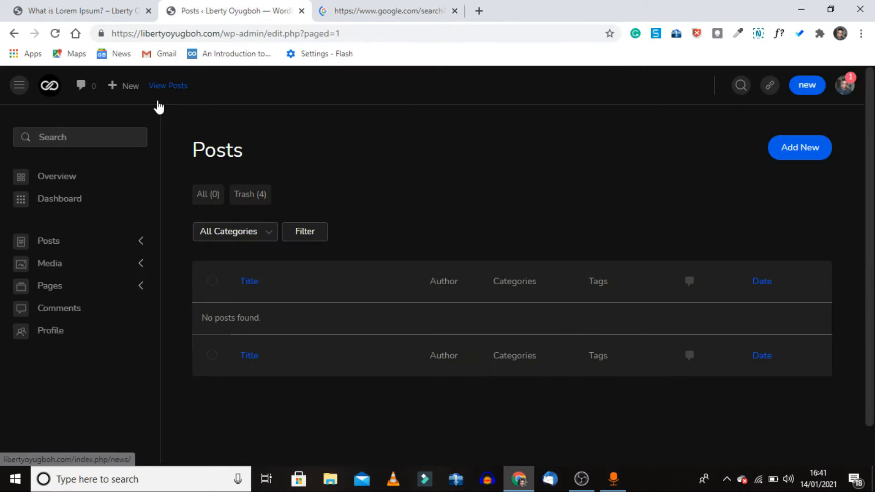
pyautogui.click(374, 10)
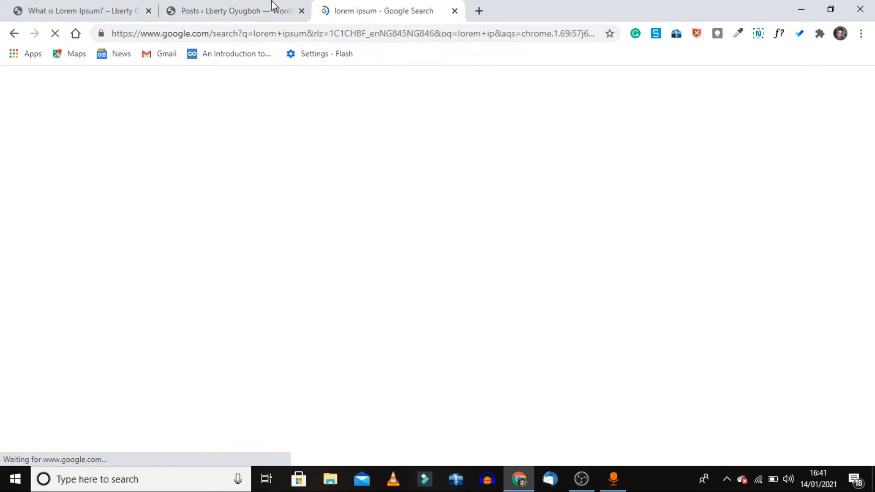
# Create a new WordPress post and title it "What Is Lorem Ipsum?", copying the heading from lipsum.com.
pyautogui.click(274, 9)
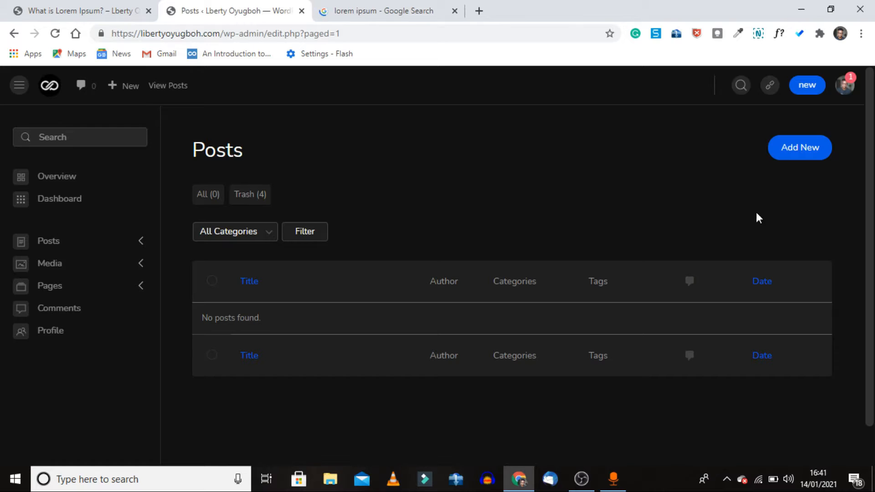
pyautogui.click(830, 157)
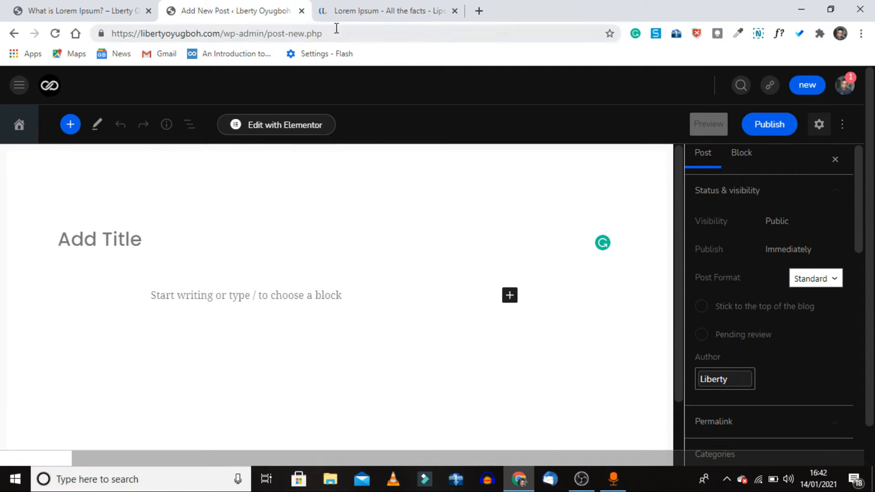
pyautogui.click(338, 10)
pyautogui.scroll(-2, 277, 363)
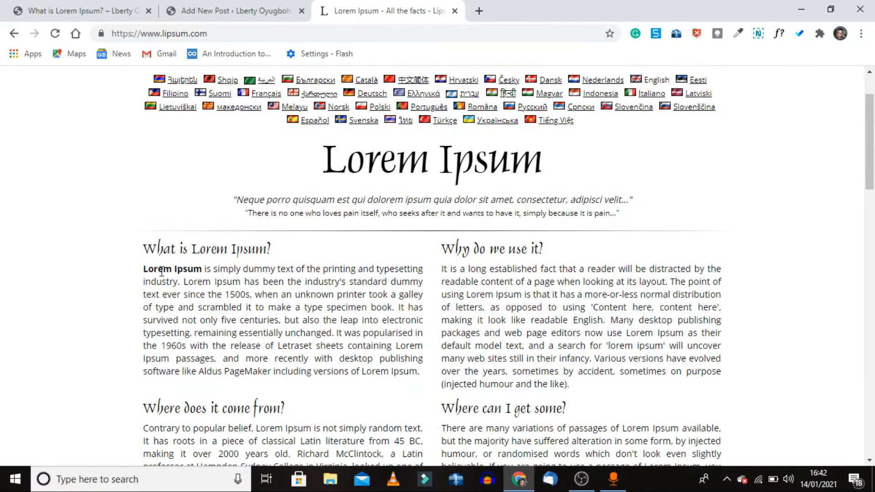
pyautogui.moveTo(166, 254); pyautogui.dragTo(285, 250)
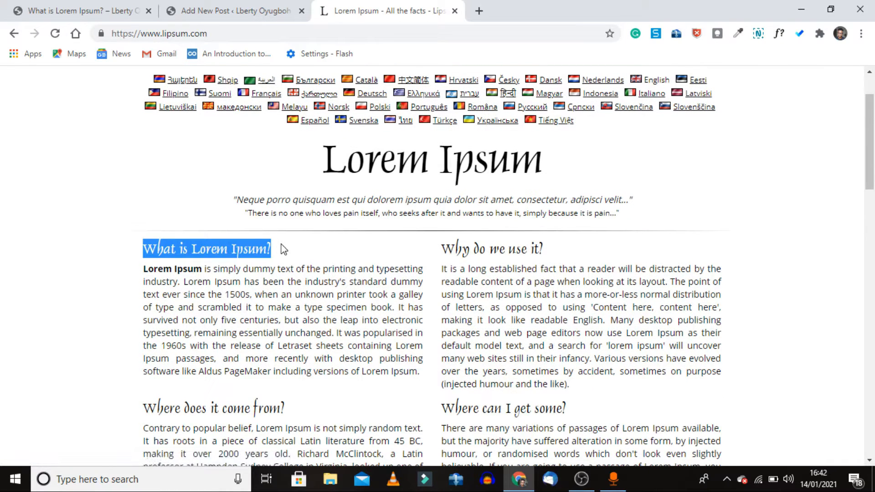
pyautogui.click(279, 7)
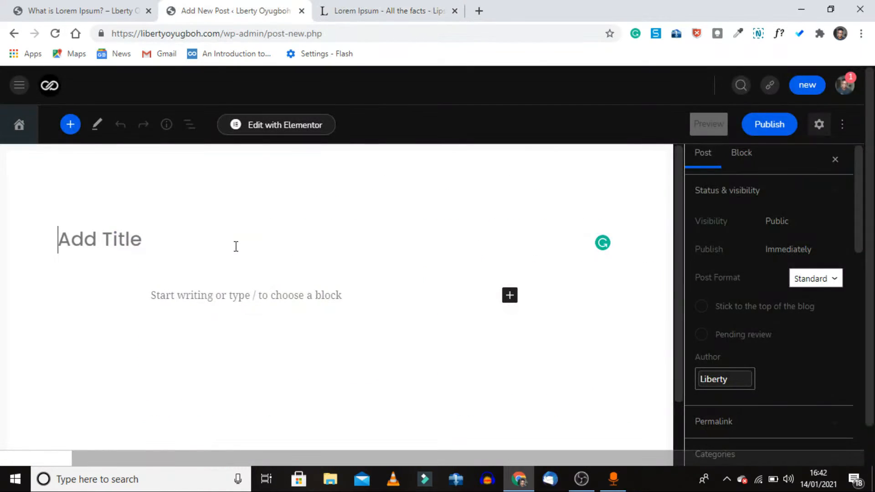
pyautogui.write('What Is Lorem Ipsum?')
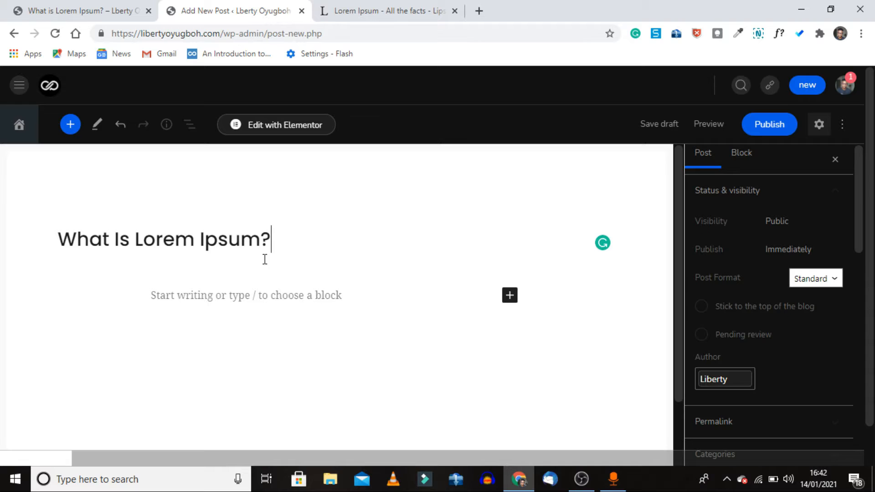
# Copy the "What is Lorem Ipsum?" paragraph from lipsum.com and paste it into the new post's body.
pyautogui.click(378, 10)
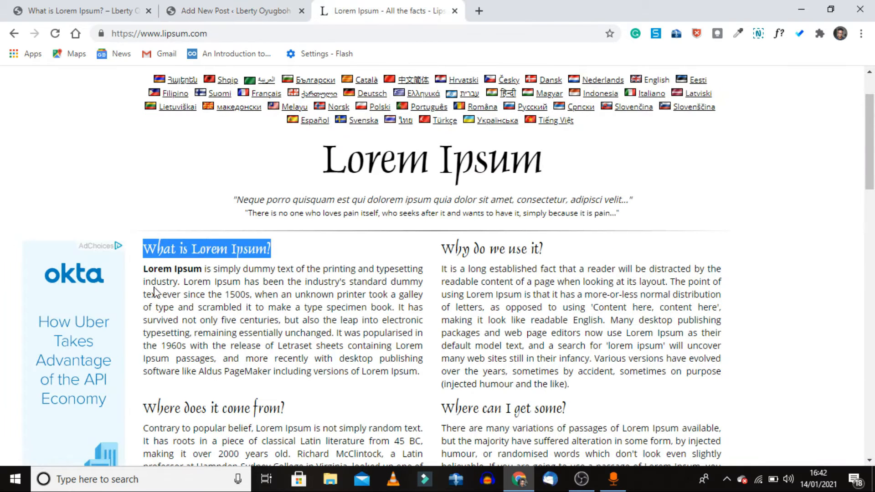
pyautogui.moveTo(144, 269); pyautogui.dragTo(423, 378)
pyautogui.hotkey('ctrl', 'c')
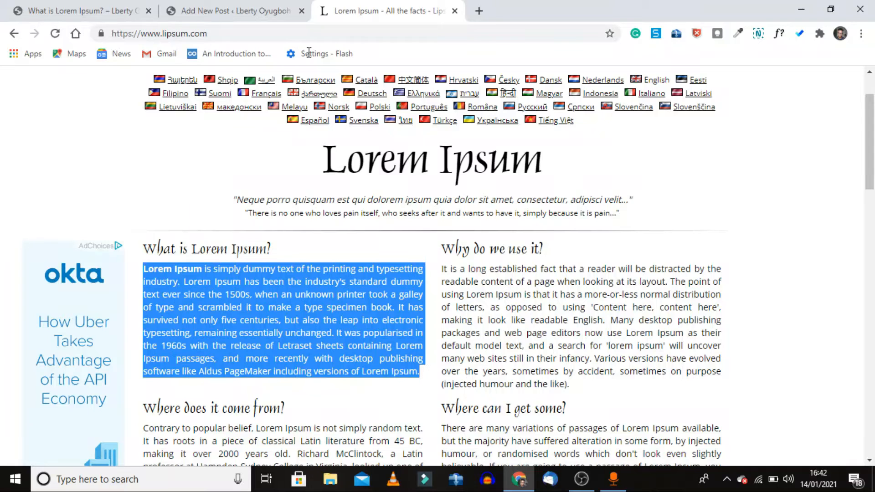
pyautogui.click(282, 10)
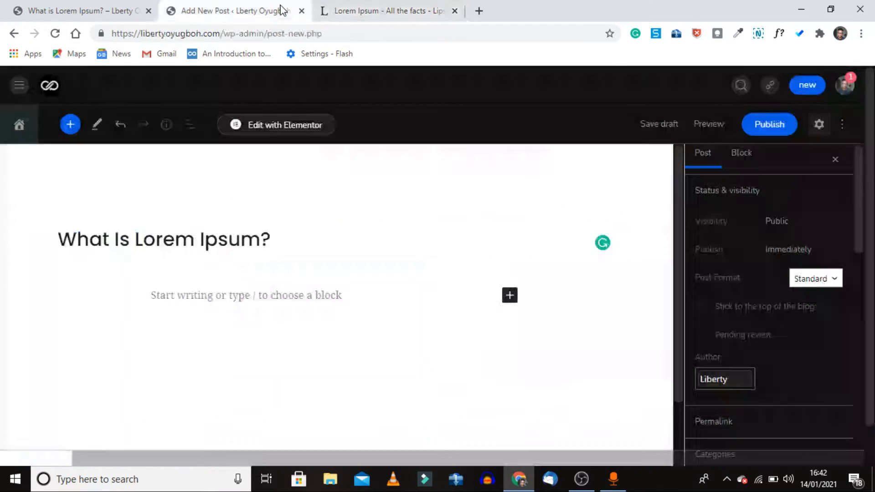
pyautogui.click(292, 298)
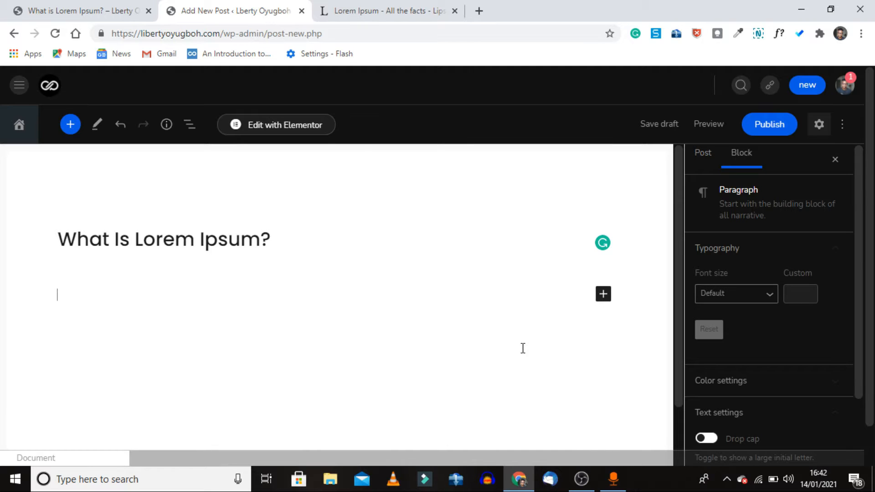
pyautogui.hotkey('ctrl', 'v')
pyautogui.scroll(-1, 374, 342)
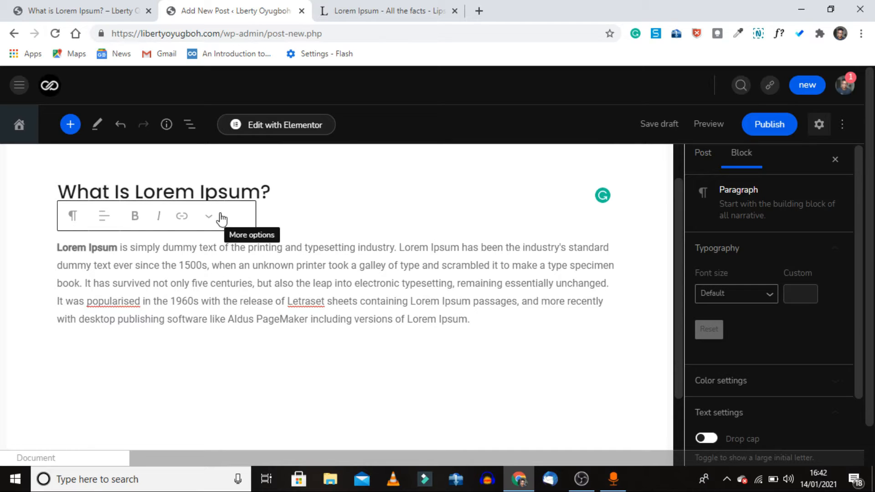
# Format the entire pasted Lorem Ipsum paragraph as bold and italic.
pyautogui.click(134, 223)
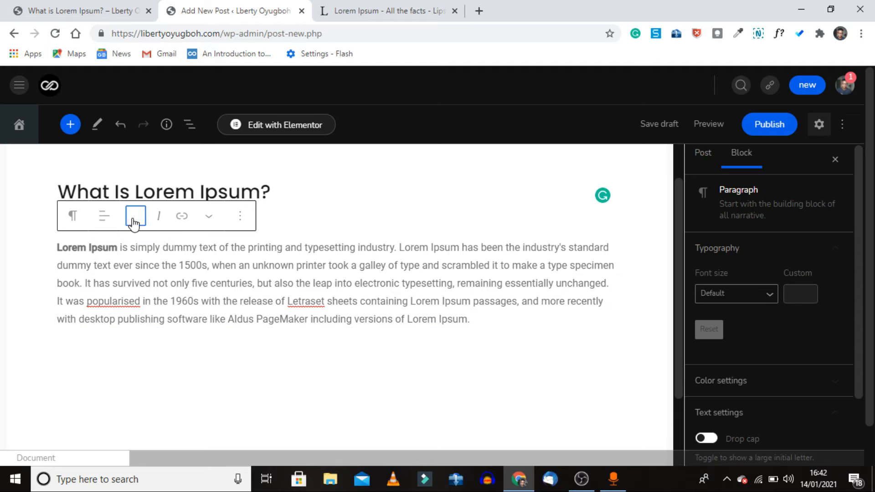
pyautogui.click(55, 249)
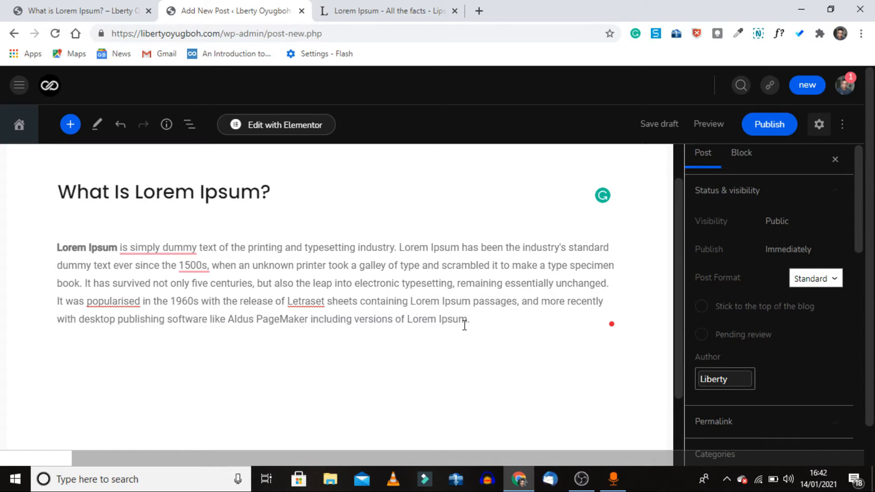
pyautogui.moveTo(468, 318); pyautogui.dragTo(26, 251)
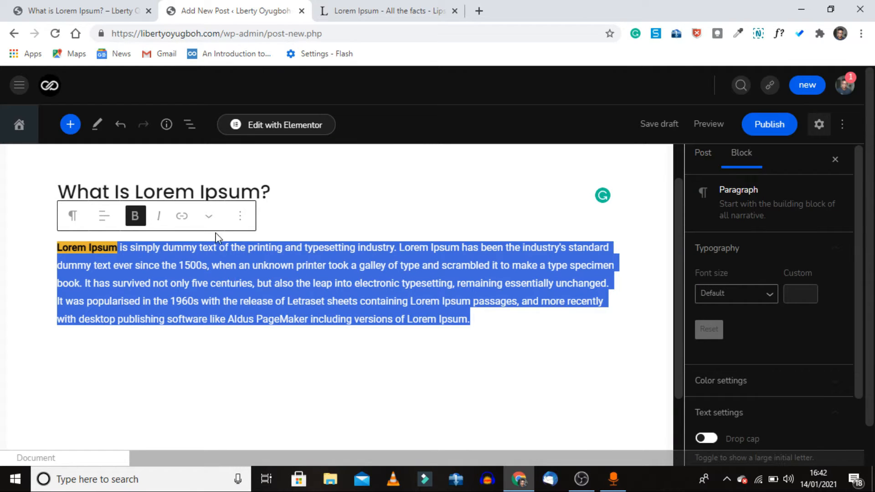
pyautogui.click(136, 219)
pyautogui.click(141, 221)
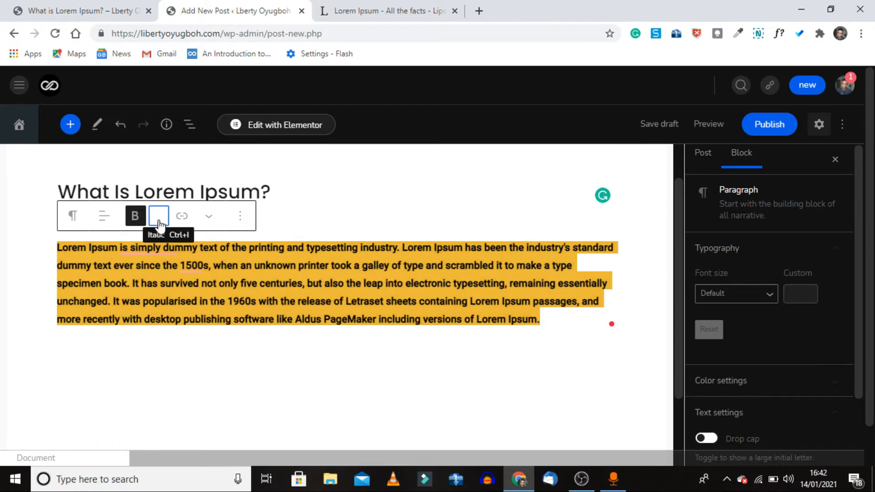
pyautogui.click(159, 225)
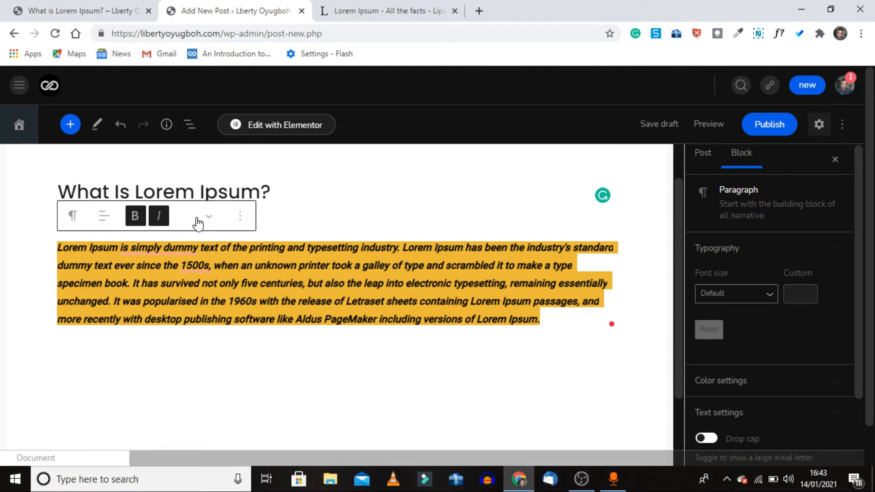
# Examine the paragraph block's alignment choices, block options and additional rich-text formatting options.
pyautogui.click(113, 224)
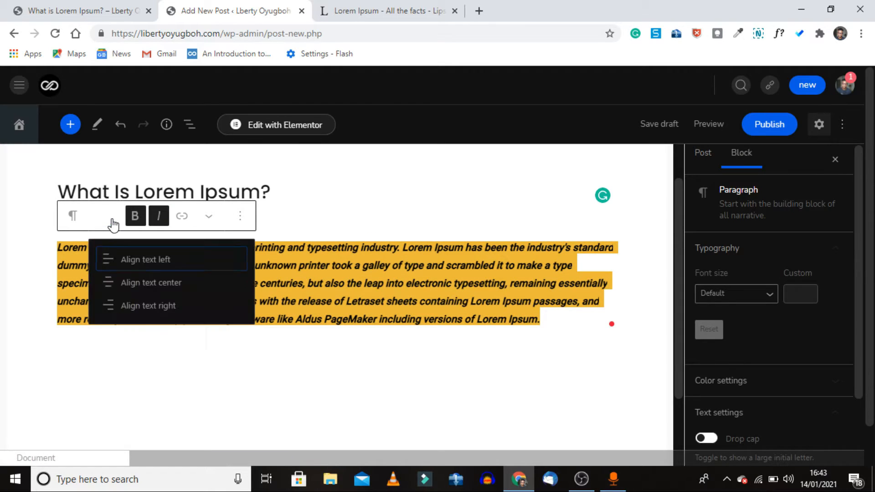
pyautogui.click(241, 219)
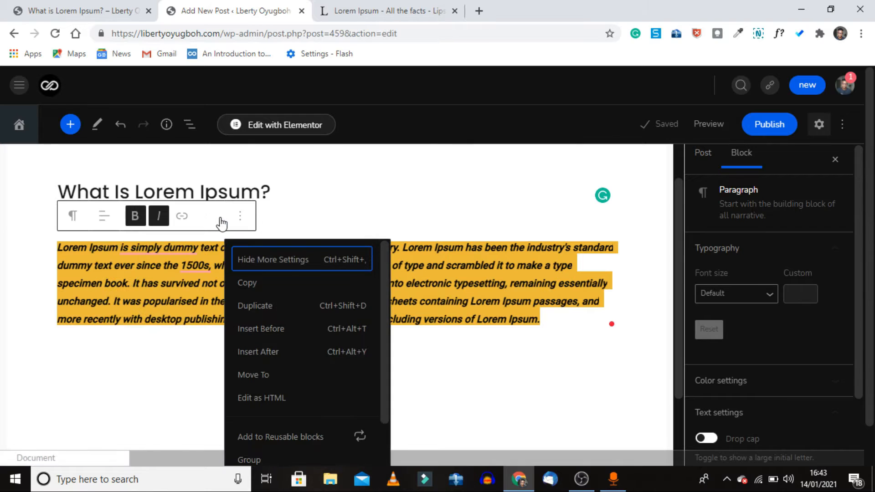
pyautogui.scroll(-1, 297, 359)
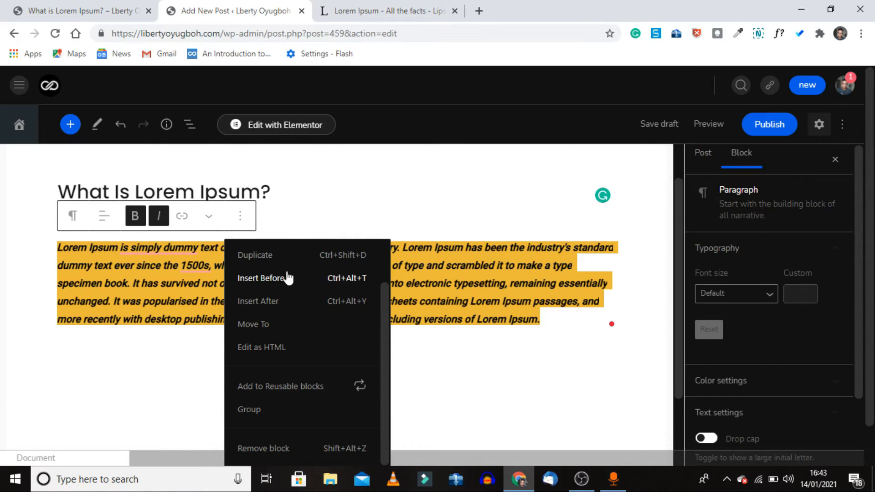
pyautogui.scroll(2, 289, 278)
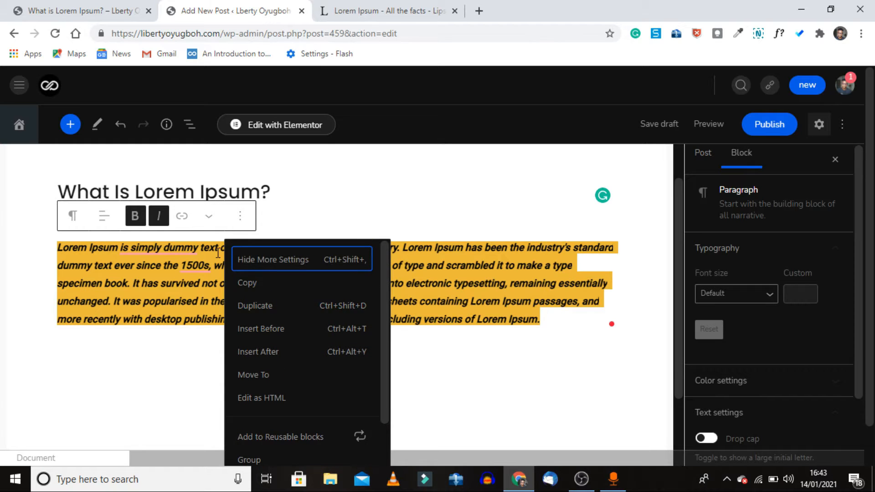
pyautogui.click(208, 219)
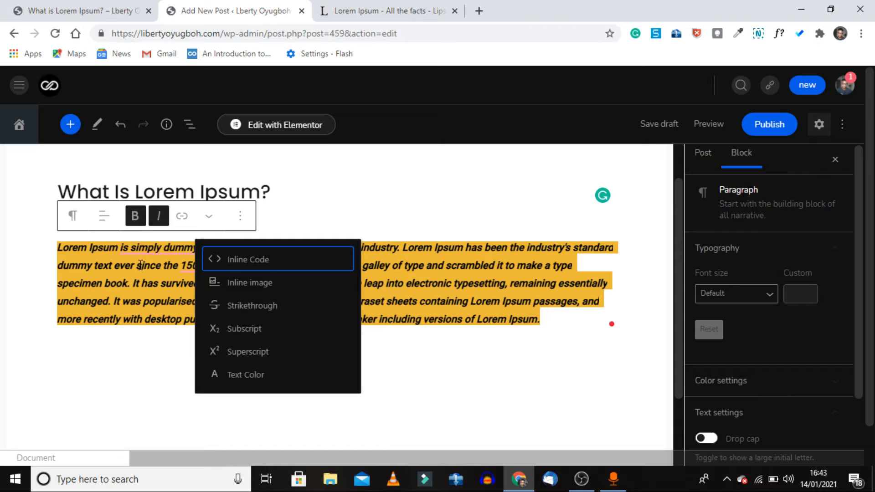
# Delete the selected paragraph text, and undo both the deletion and the bold and italic formatting.
pyautogui.press('BackSpace')
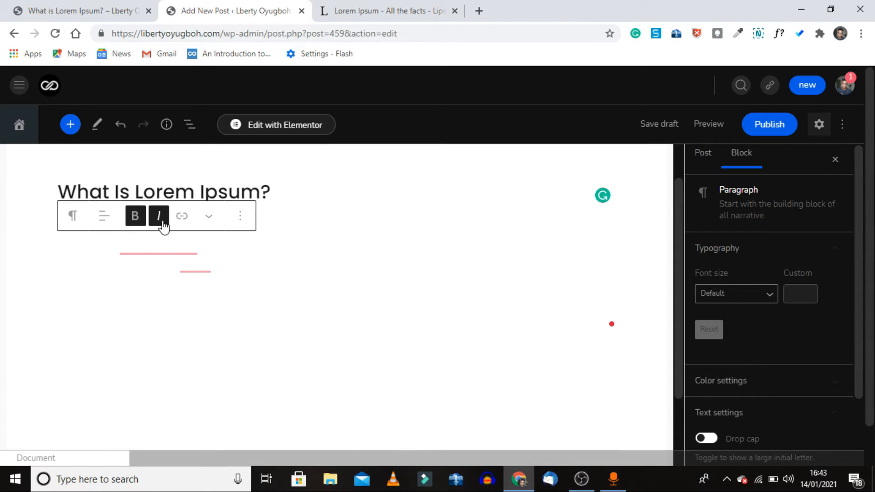
pyautogui.hotkey('ctrl', 'z')
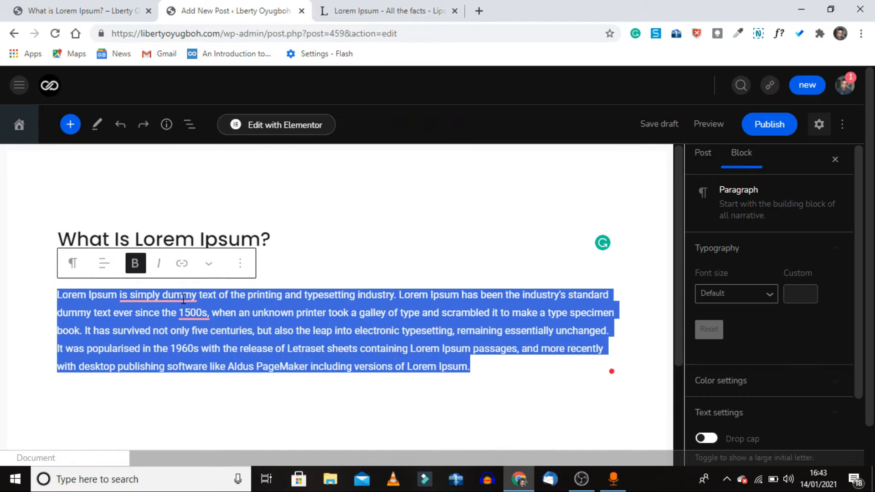
pyautogui.press('Right')
pyautogui.click(322, 284)
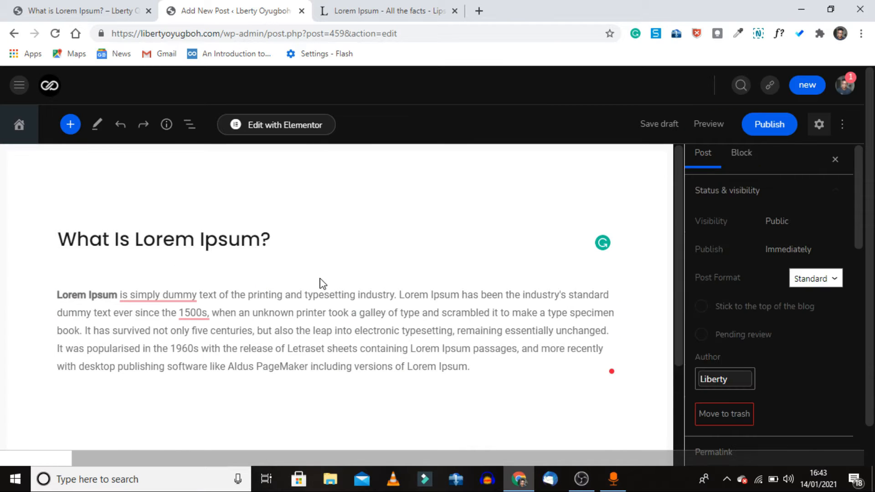
# Place the cursor at the end of the paragraph and browse the text and media blocks available for insertion.
pyautogui.scroll(-2, 489, 415)
pyautogui.scroll(1, 488, 414)
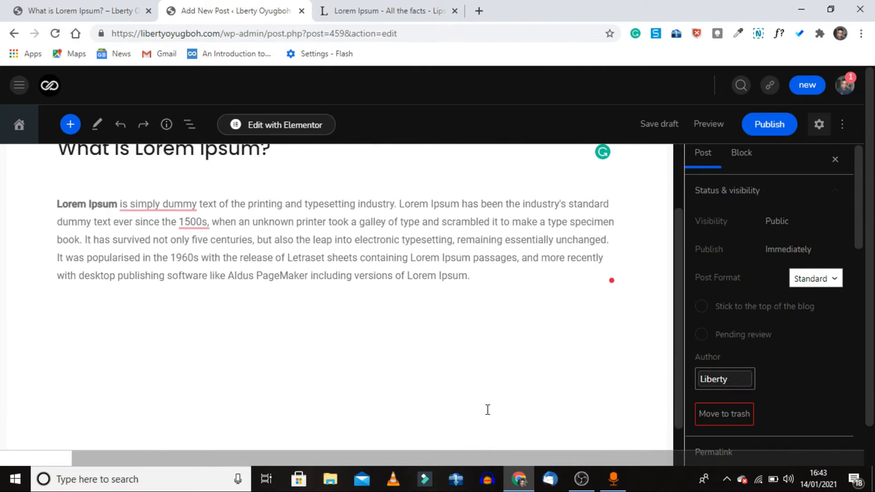
pyautogui.click(484, 318)
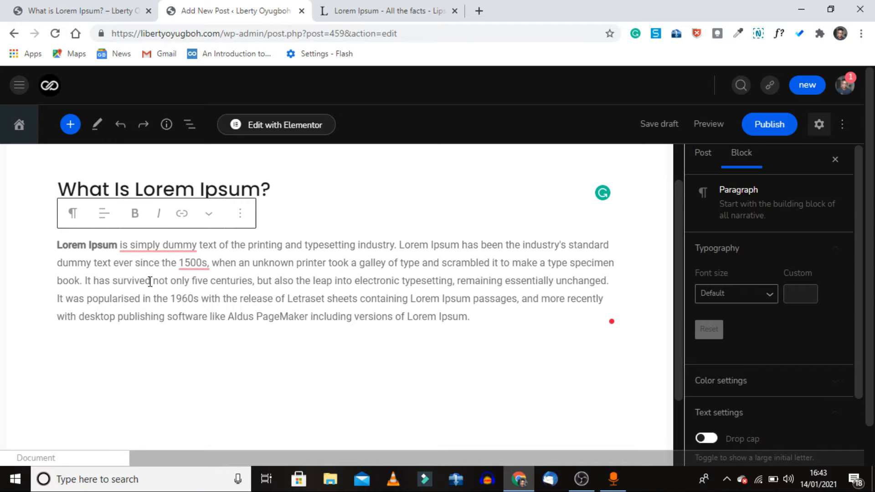
pyautogui.click(71, 124)
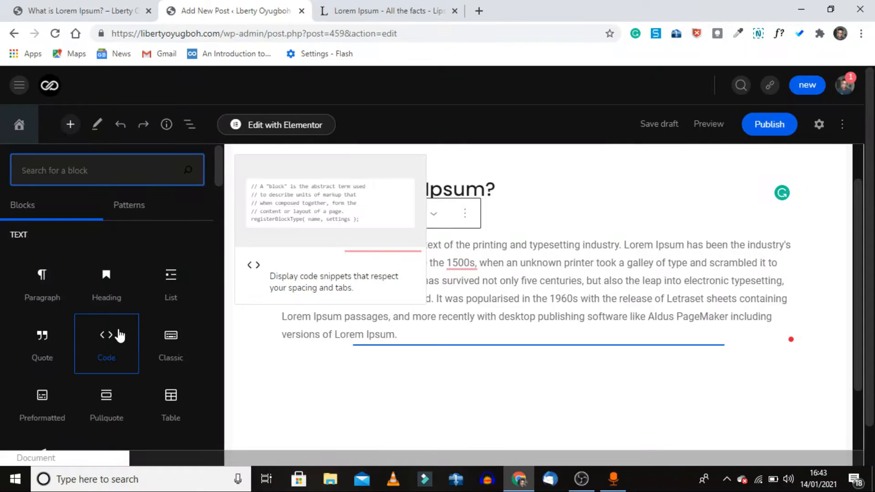
pyautogui.scroll(-2, 119, 336)
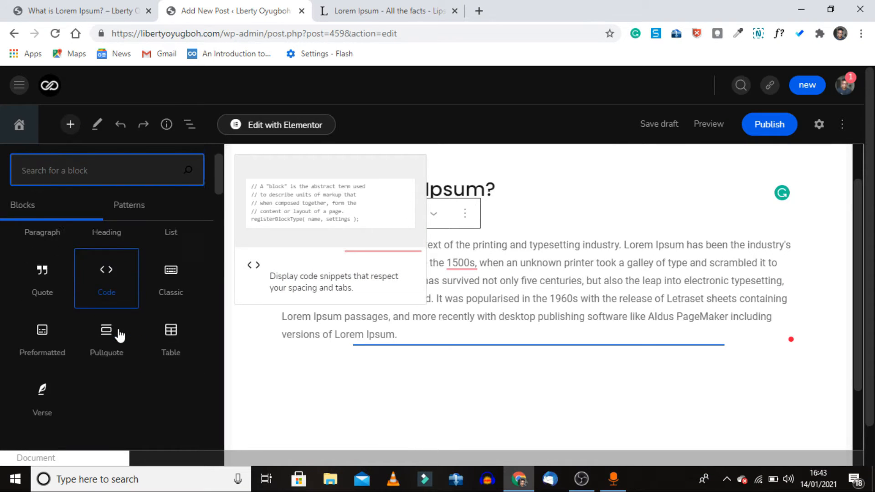
pyautogui.scroll(2, 120, 336)
pyautogui.scroll(-2, 119, 336)
pyautogui.scroll(-2, 120, 336)
pyautogui.scroll(4, 120, 336)
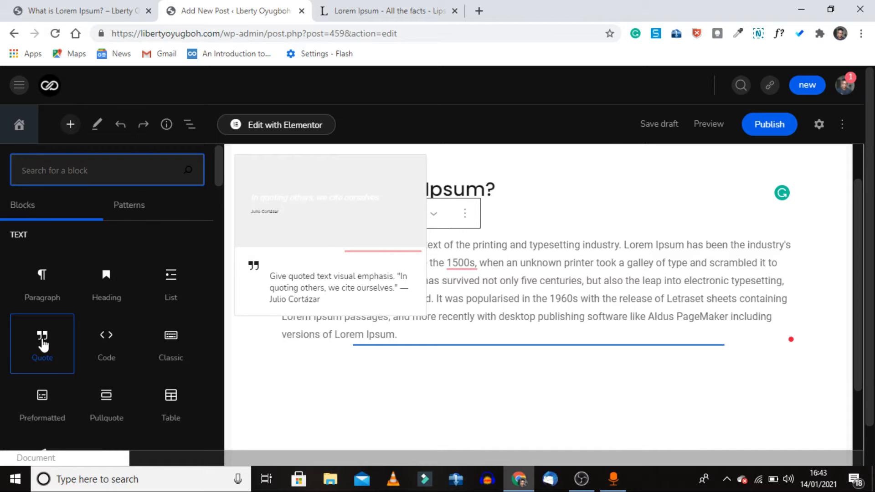
pyautogui.scroll(-1, 65, 364)
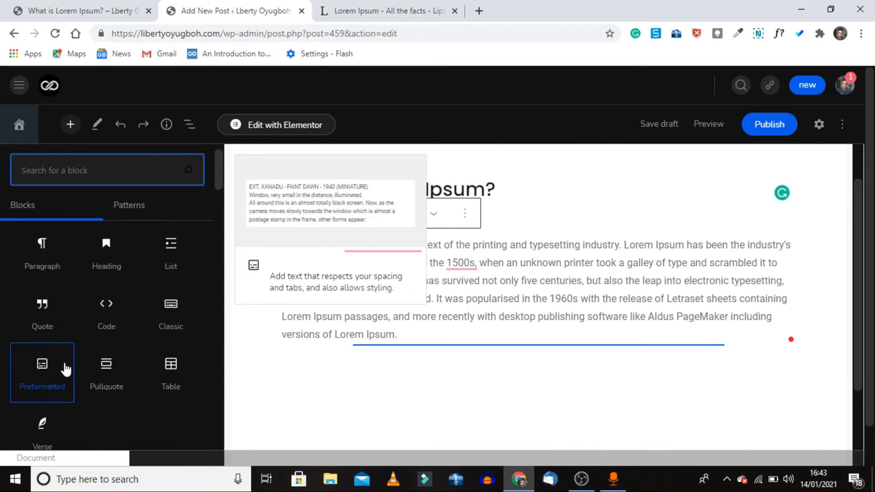
pyautogui.scroll(1, 170, 294)
pyautogui.scroll(-3, 116, 360)
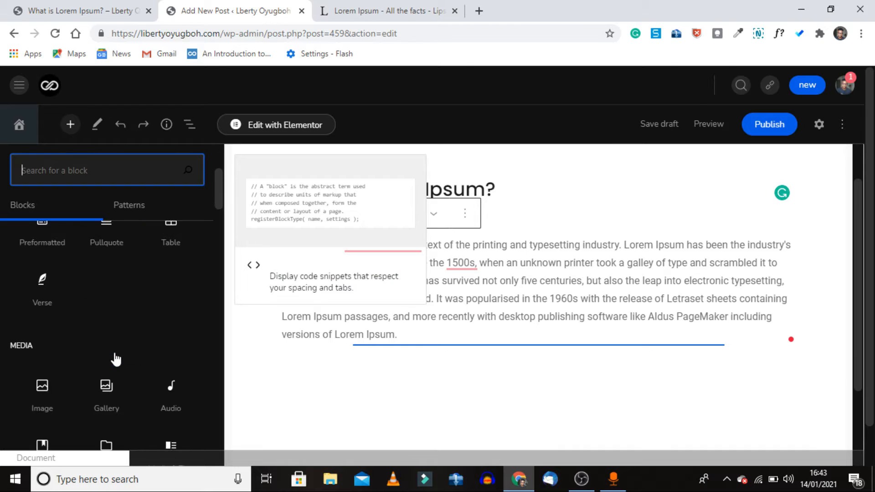
pyautogui.scroll(-2, 115, 360)
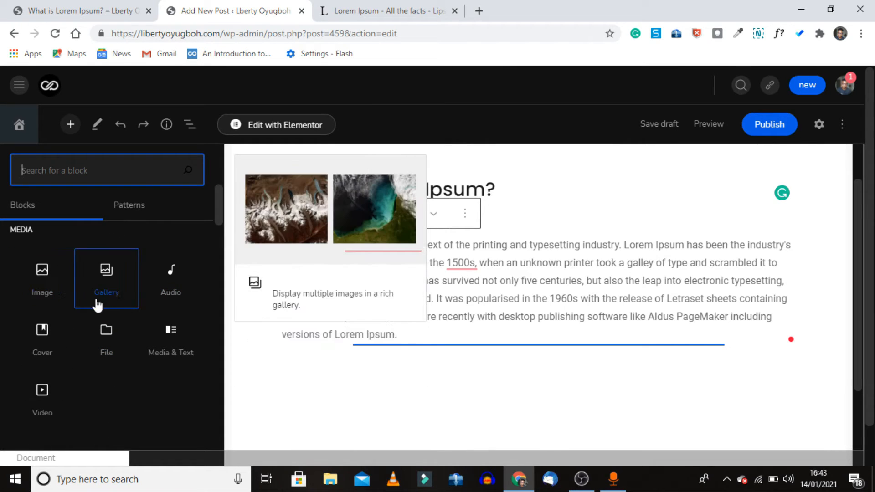
# Insert an Image block below the paragraph and fill it with promo-banner-img.jpg from the media library.
pyautogui.click(46, 290)
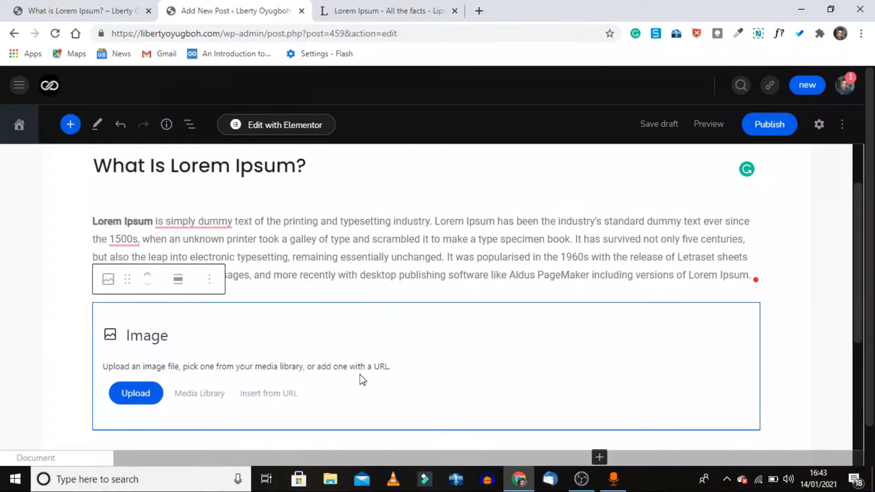
pyautogui.scroll(-3, 168, 309)
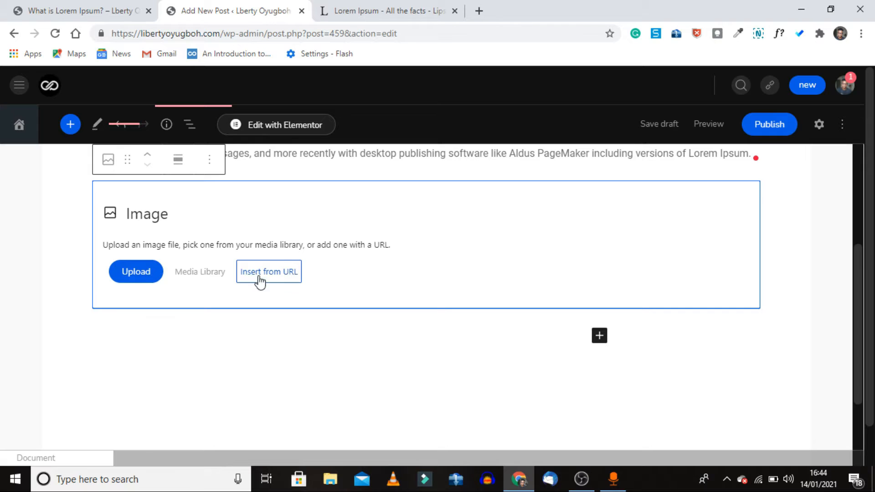
pyautogui.click(200, 280)
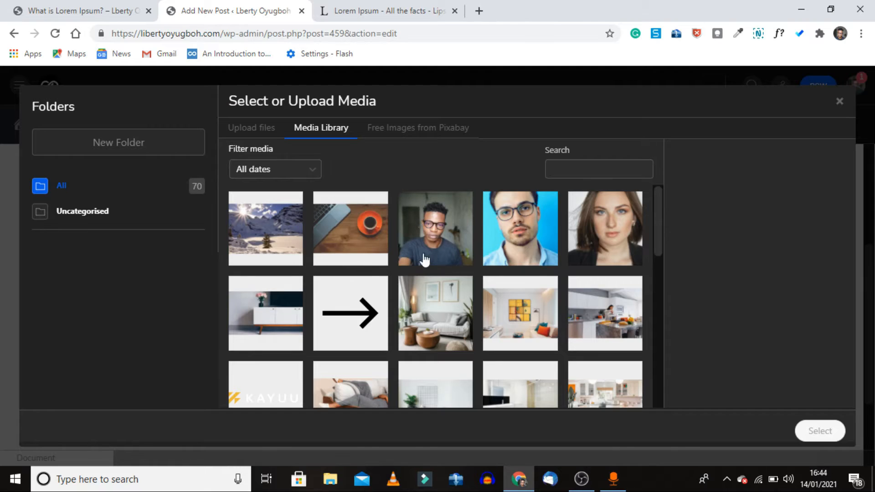
pyautogui.click(296, 318)
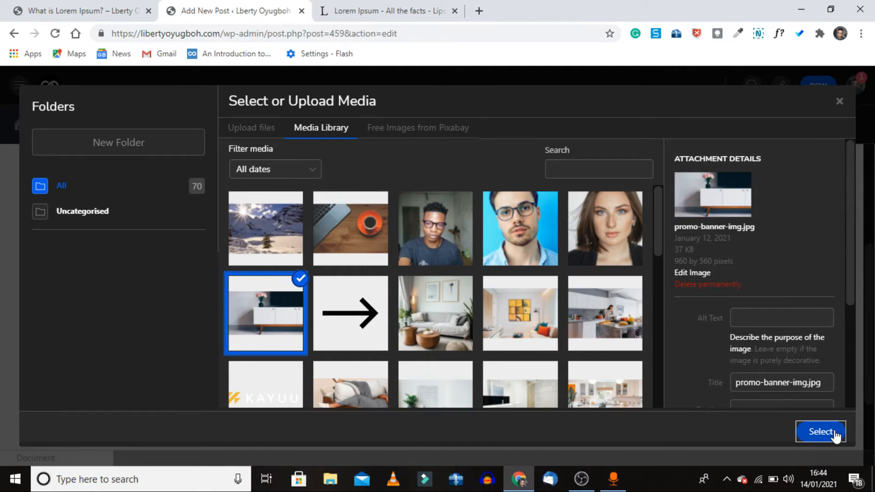
pyautogui.click(819, 431)
pyautogui.scroll(10, 459, 345)
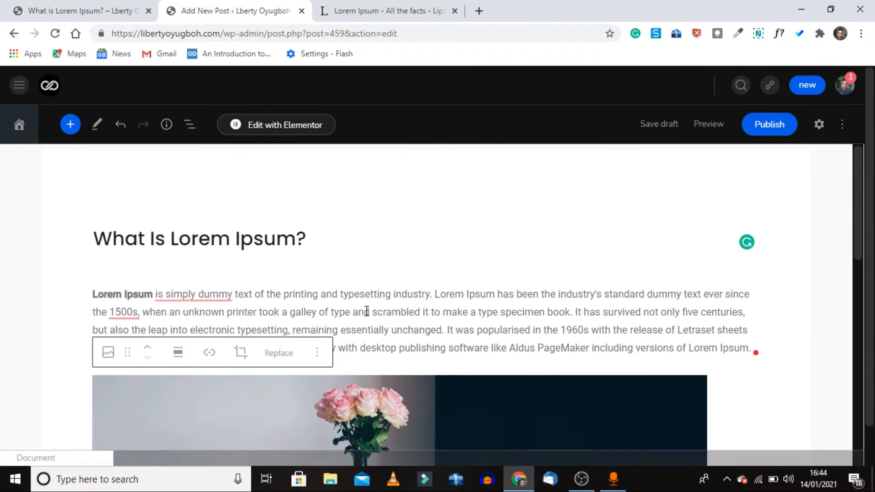
# Add an empty Paragraph block below the image and place the cursor in it.
pyautogui.scroll(-3, 367, 311)
pyautogui.scroll(-6, 357, 357)
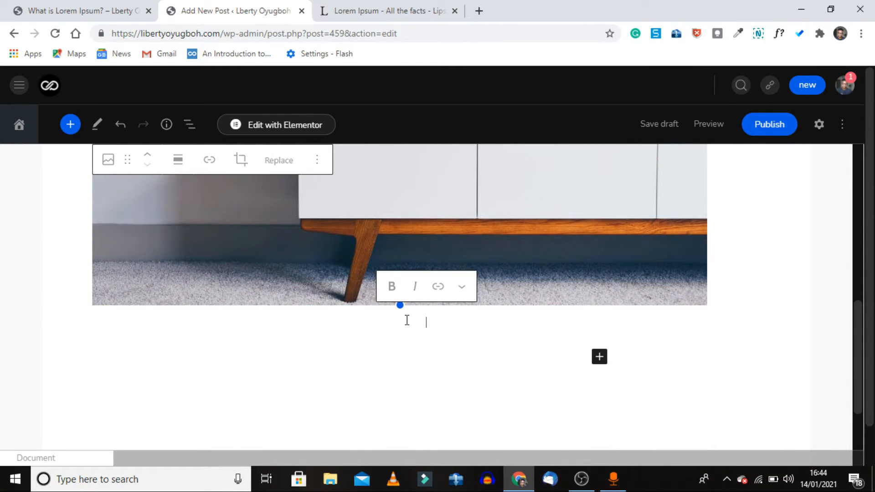
pyautogui.click(600, 358)
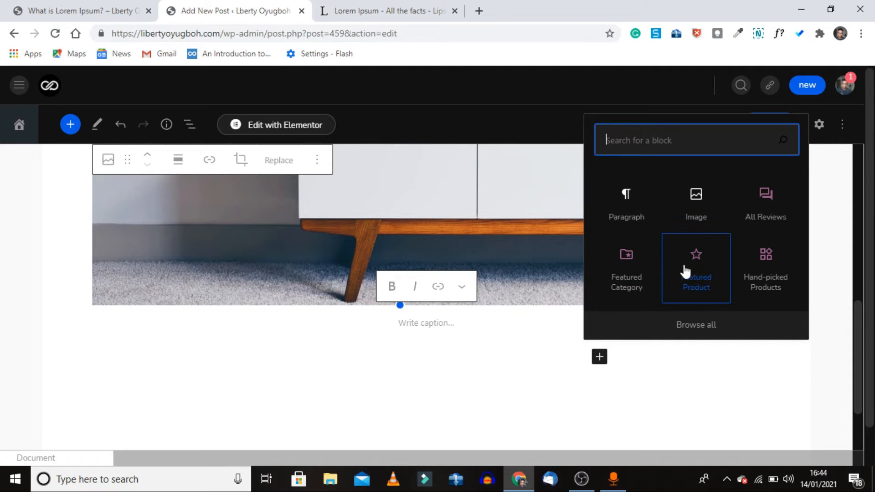
pyautogui.click(639, 210)
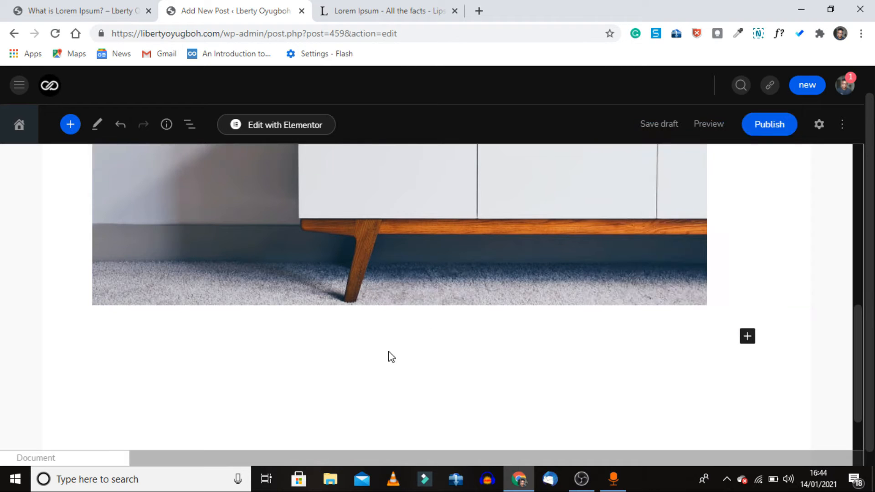
pyautogui.scroll(-3, 389, 352)
pyautogui.click(142, 243)
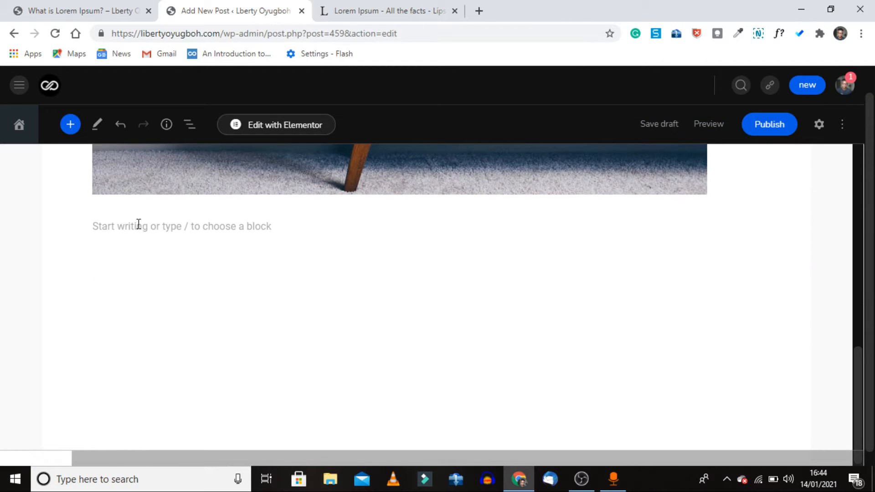
# Fill the empty paragraph below the image with the copied "Lorem Ipsum is simply dummy text of the printing and typesetting industry" passage.
pyautogui.click(139, 225)
pyautogui.write("Lorem Ipsum is simply dummy text of the printing and typesetting industry. Lorem Ipsum has been the industry's standard dummy text ever since the 1500s, when an unknown printer took a galley of type and scrambled it to make a type specimen book. It has survived not only five centuries, but also the leap into electronic typesetting, remaining essentially unchanged. It was popularised in the 1960s with the release of Letraset sheets containing Lorem Ipsum passages, and more recently with desktop publishing software like Aldus PageMaker including versions of Lorem Ipsum.")
pyautogui.scroll(8, 139, 225)
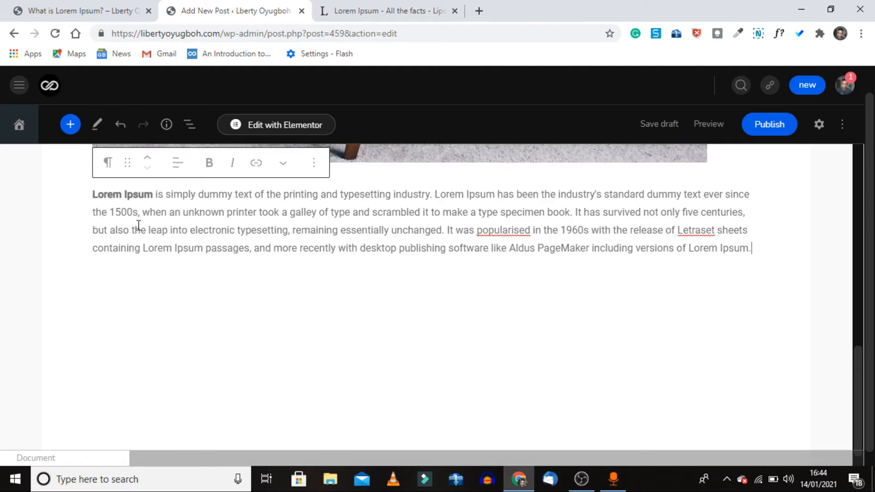
pyautogui.scroll(-5, 189, 224)
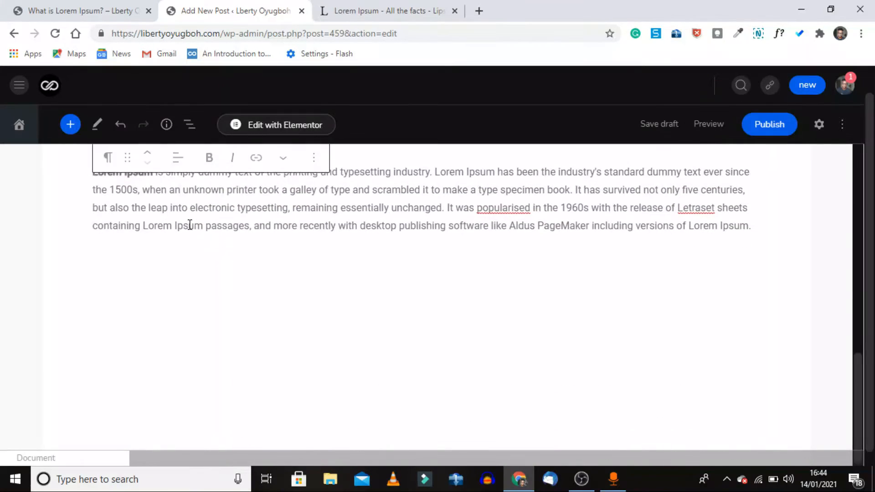
pyautogui.scroll(2, 189, 229)
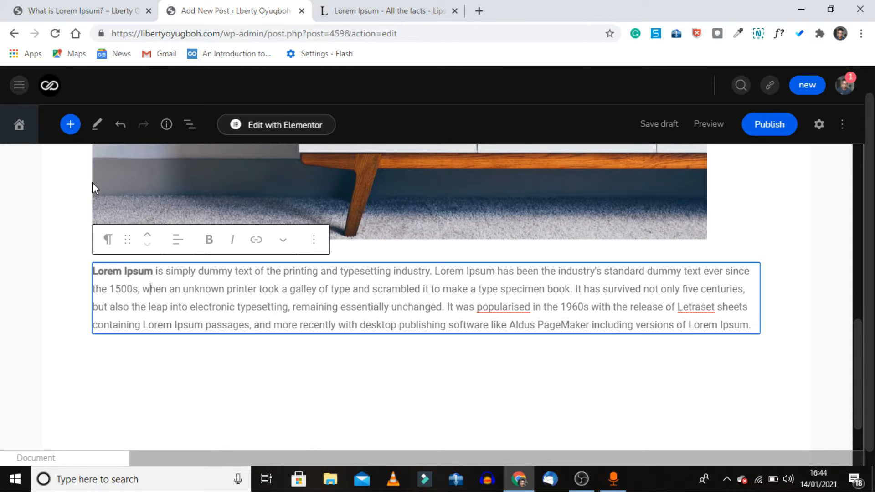
# Insert a Video block below the second paragraph and choose to supply its video from a URL.
pyautogui.click(72, 128)
pyautogui.scroll(-5, 81, 337)
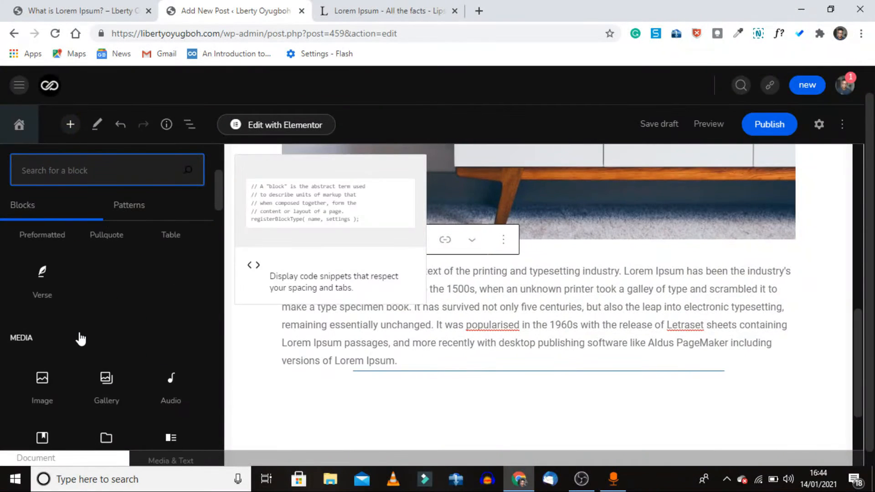
pyautogui.scroll(-3, 78, 339)
pyautogui.scroll(-2, 64, 351)
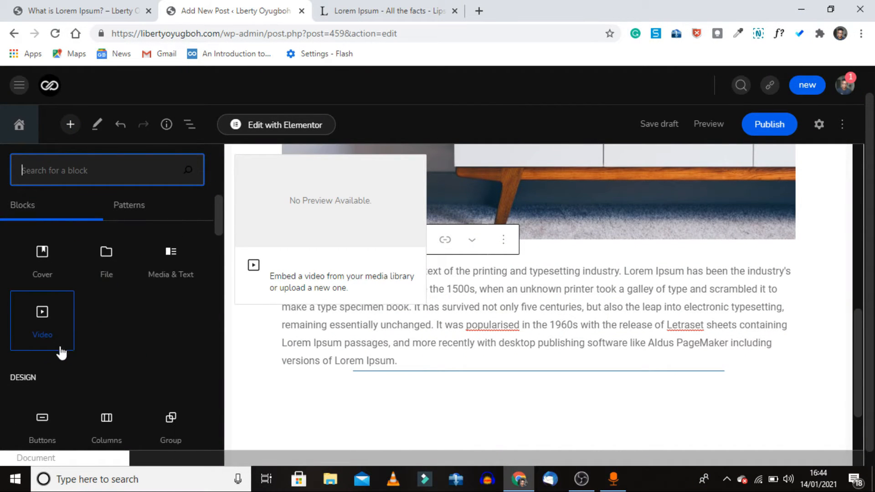
pyautogui.click(49, 341)
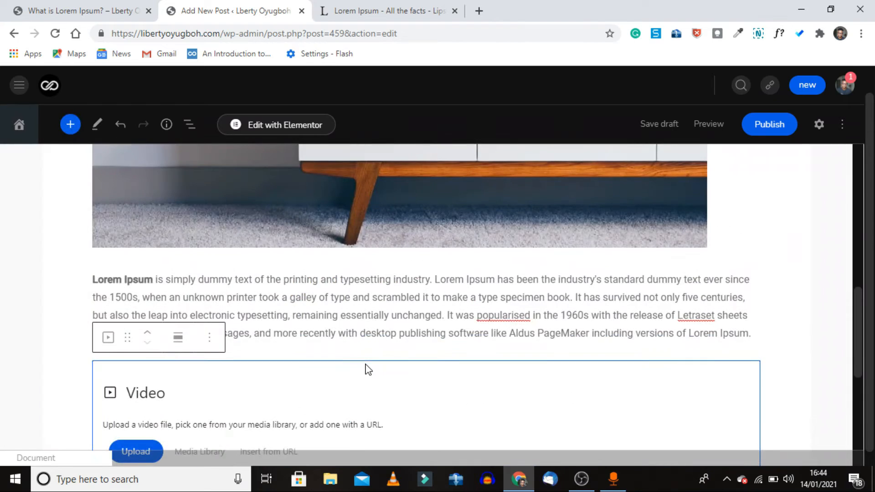
pyautogui.scroll(-5, 367, 369)
pyautogui.scroll(3, 246, 296)
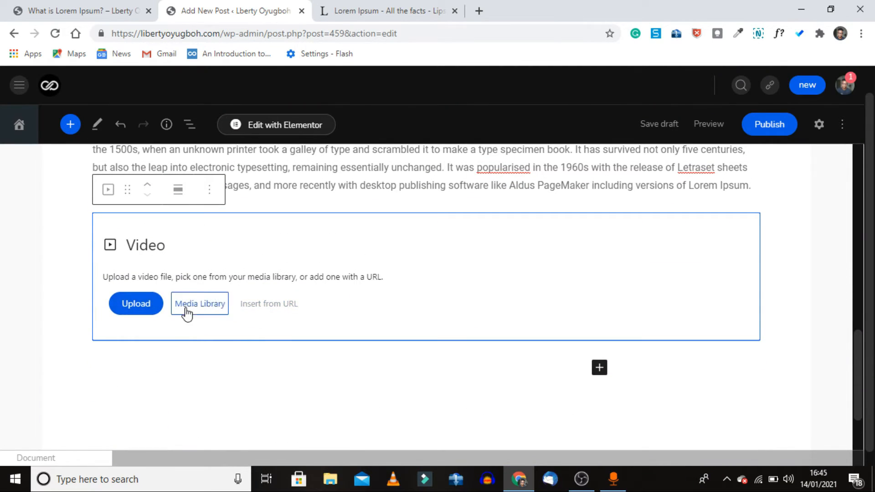
pyautogui.click(289, 314)
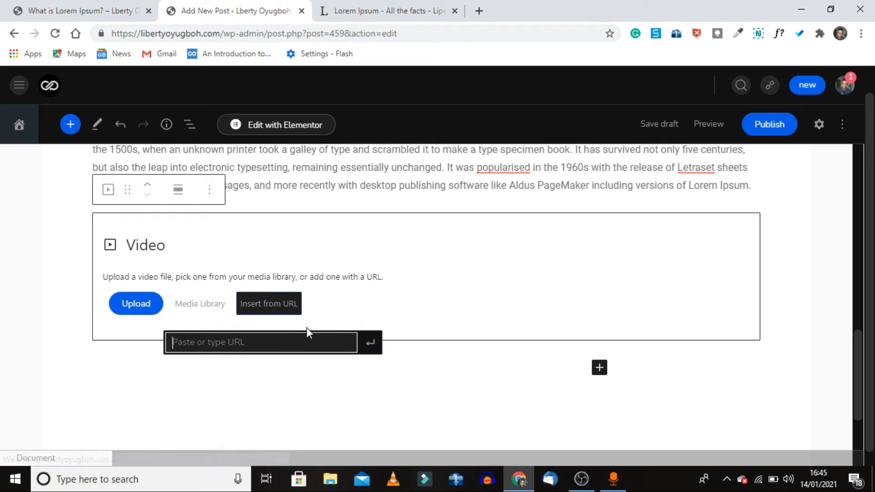
# Open youtube.com in a new browser tab and copy the link address of the video "Lionel Messi play Champions League tune on Piano".
pyautogui.click(478, 11)
pyautogui.write('youtube.com')
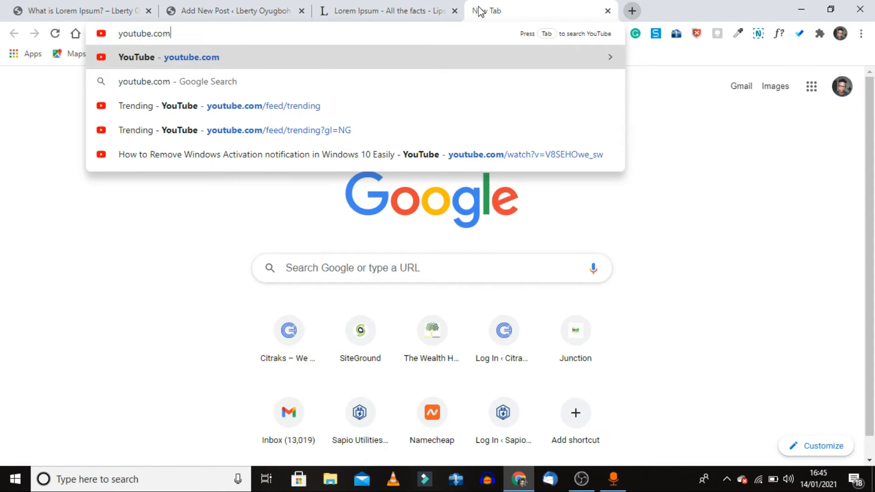
pyautogui.press('Return')
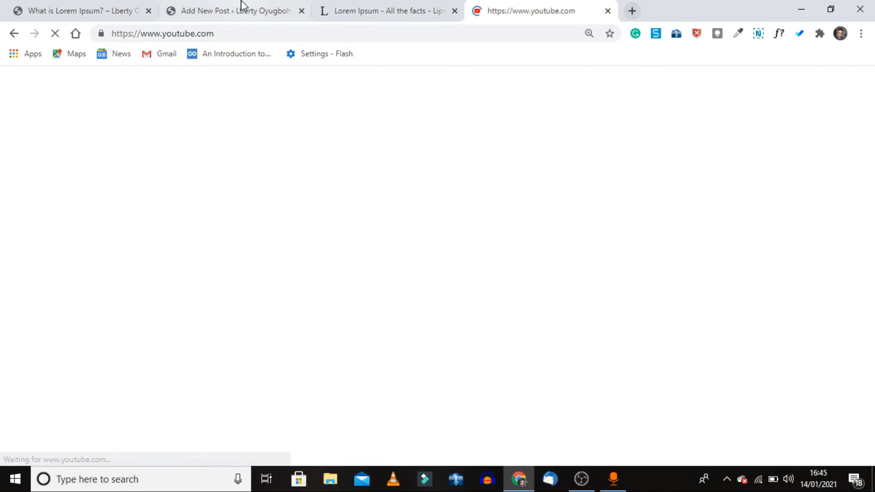
pyautogui.rightClick(310, 290)
pyautogui.click(310, 289)
pyautogui.scroll(-6, 310, 290)
pyautogui.scroll(3, 235, 270)
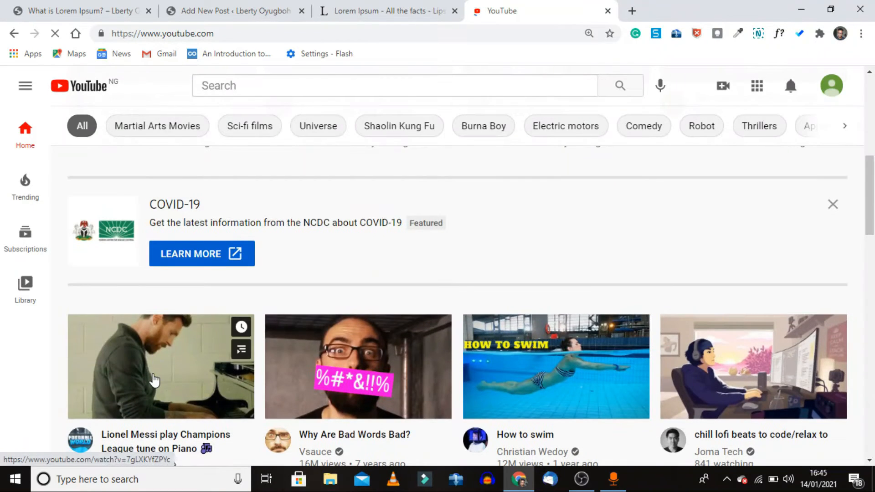
pyautogui.rightClick(154, 374)
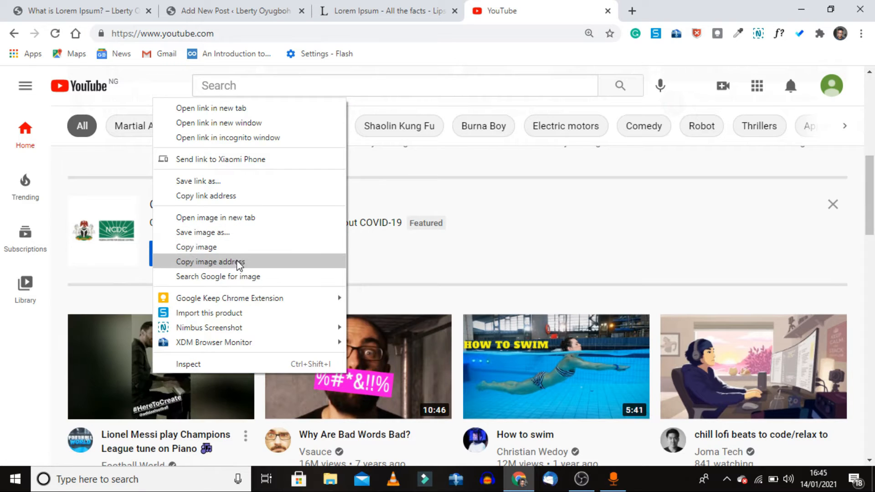
pyautogui.click(238, 196)
# Return to the post editor and embed the copied YouTube link in the Video block.
pyautogui.click(337, 7)
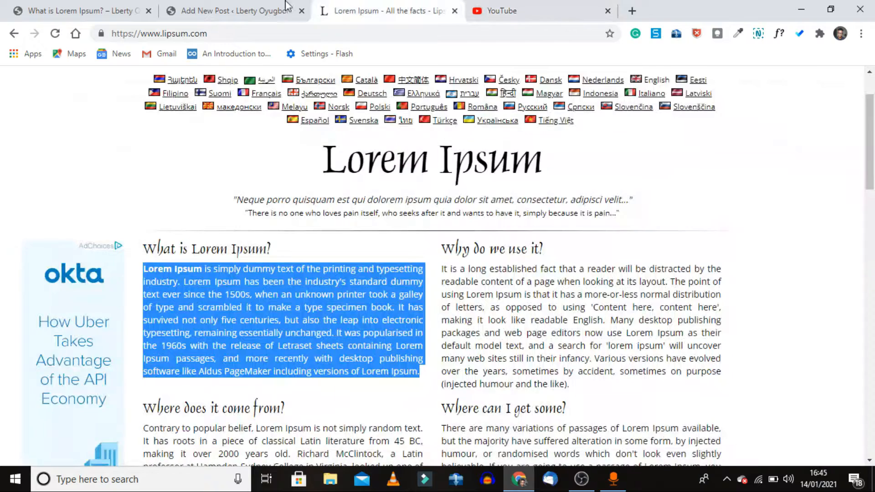
pyautogui.click(198, 7)
pyautogui.hotkey('ctrl', 'v')
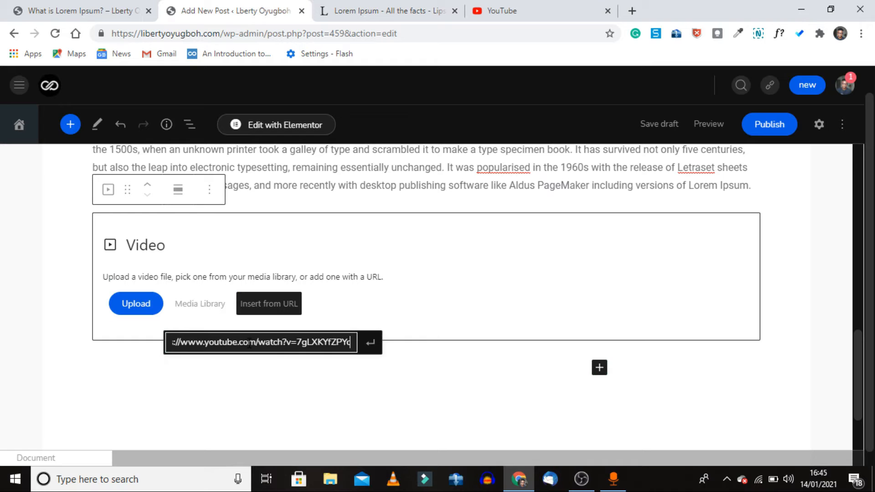
pyautogui.press('Return')
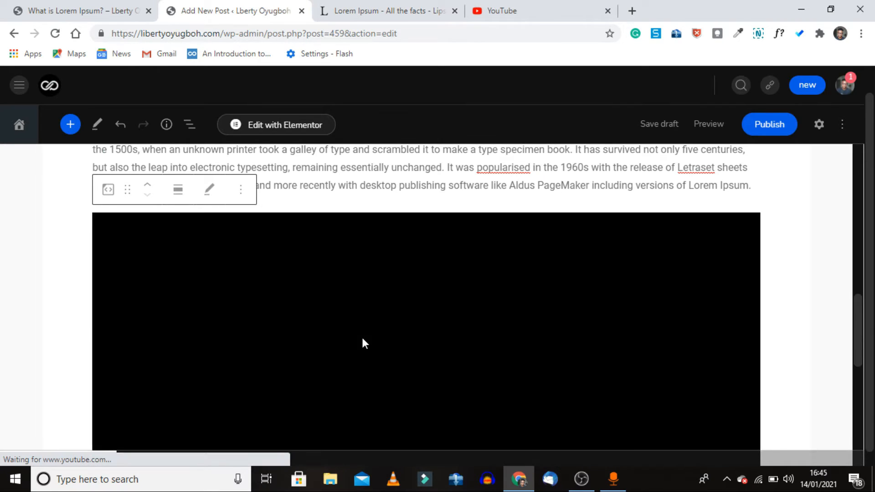
# Review the whole draft in the editor, from the title and paragraphs to the image and embedded video.
pyautogui.scroll(-3, 363, 340)
pyautogui.scroll(8, 362, 337)
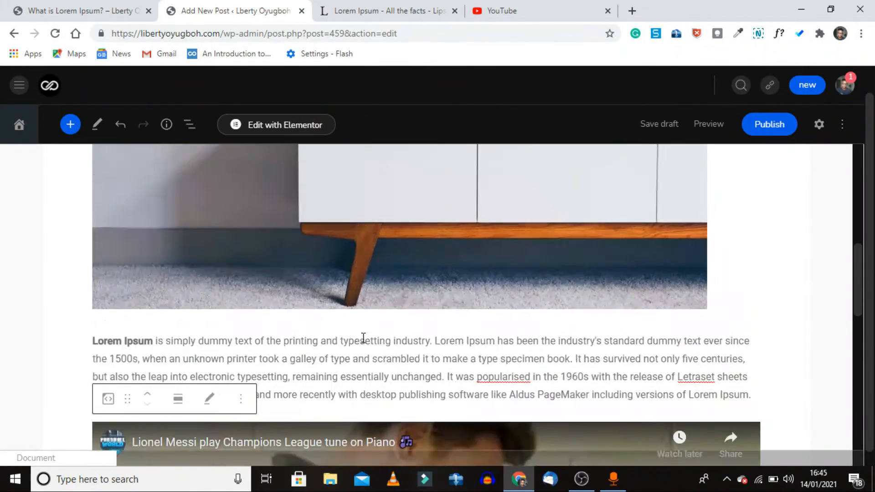
pyautogui.scroll(-6, 362, 337)
pyautogui.scroll(-6, 363, 337)
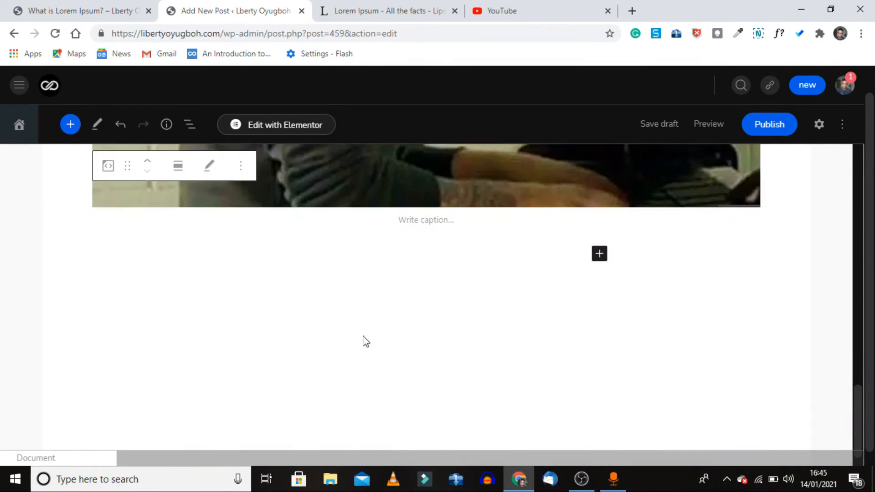
pyautogui.scroll(13, 362, 338)
pyautogui.scroll(8, 364, 340)
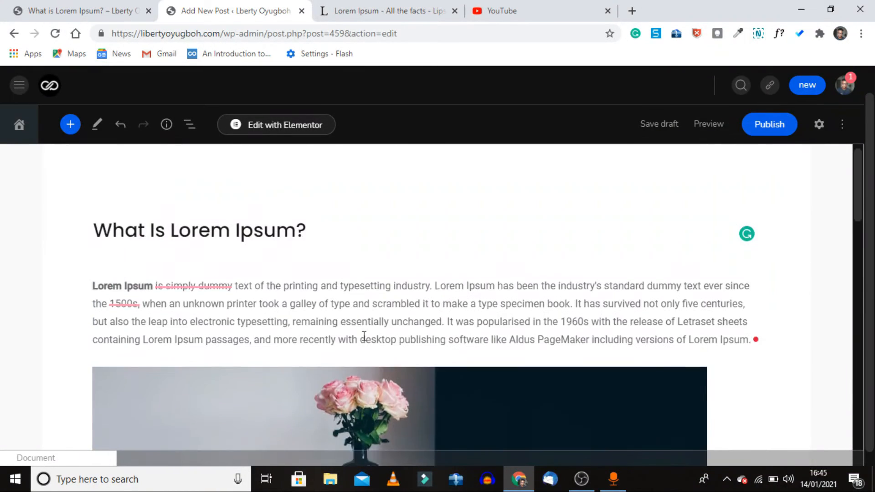
pyautogui.scroll(-10, 364, 340)
pyautogui.scroll(-10, 363, 338)
# Publish the "What is Lorem Ipsum?" post and open its live page.
pyautogui.moveTo(756, 134)
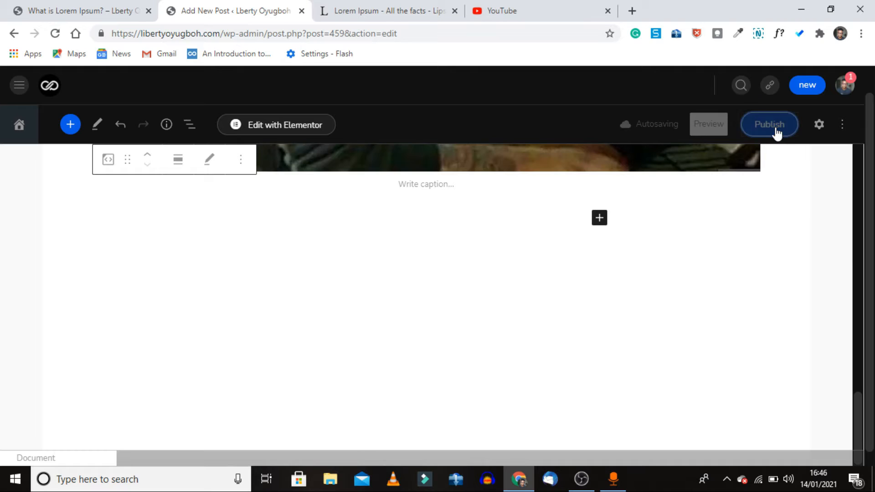
pyautogui.click(775, 130)
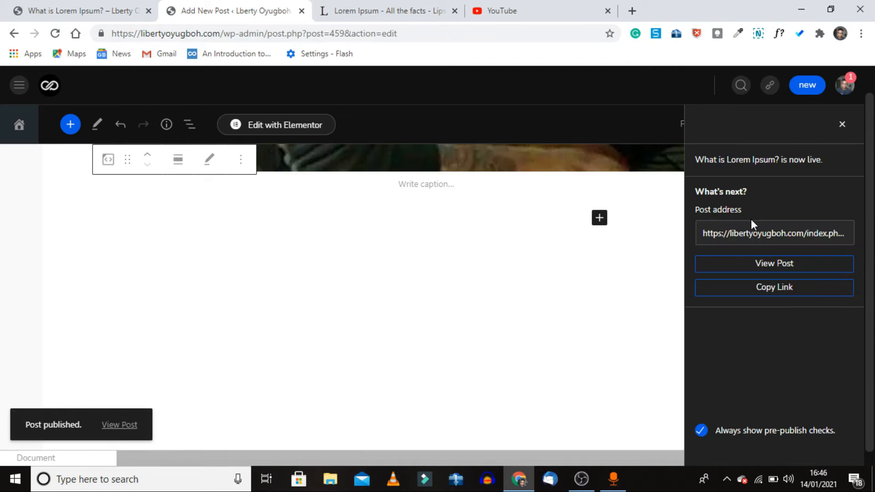
pyautogui.click(121, 424)
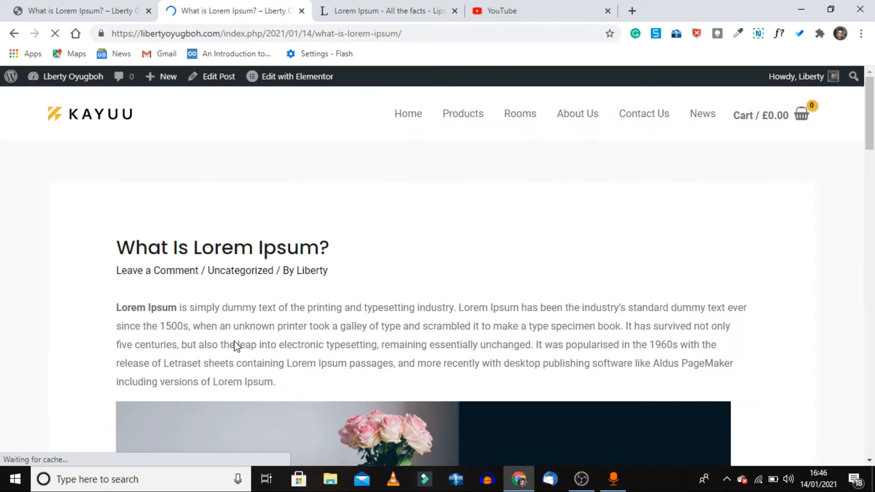
# Look through the published post's title, text, image, embedded video and comment section.
pyautogui.scroll(-3, 261, 320)
pyautogui.scroll(3, 260, 320)
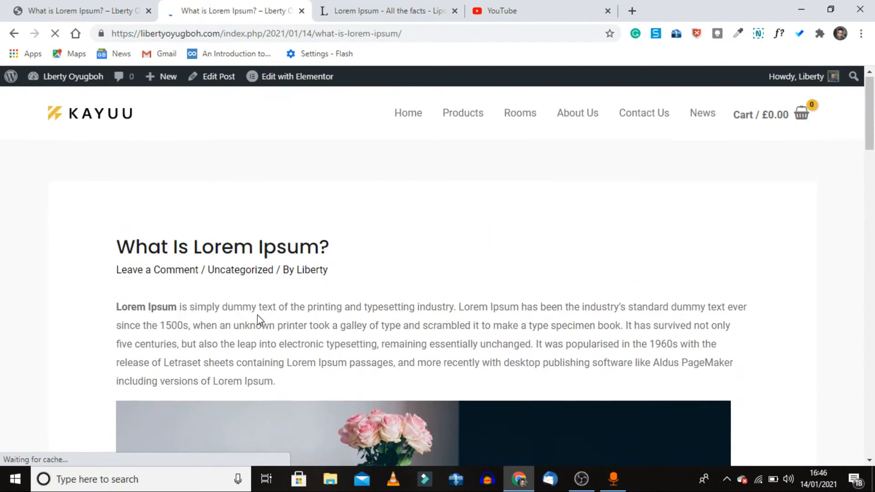
pyautogui.scroll(-2, 260, 321)
pyautogui.scroll(-15, 258, 316)
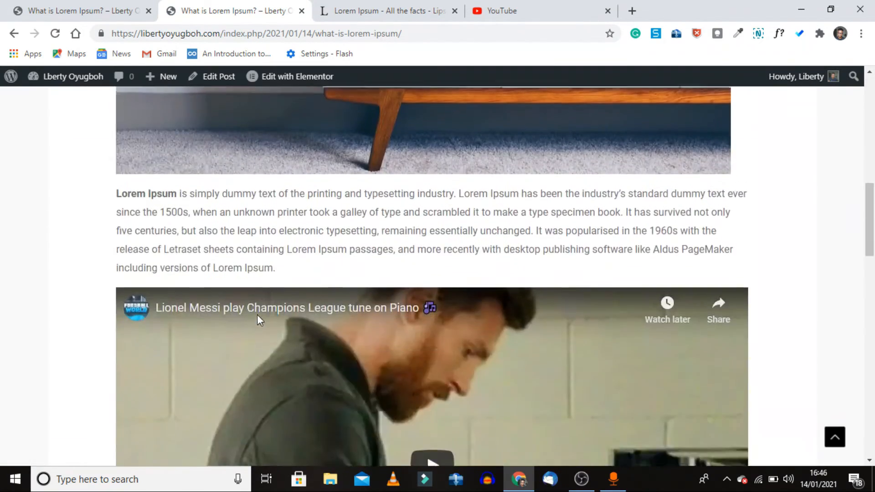
pyautogui.scroll(-8, 257, 315)
pyautogui.scroll(6, 257, 315)
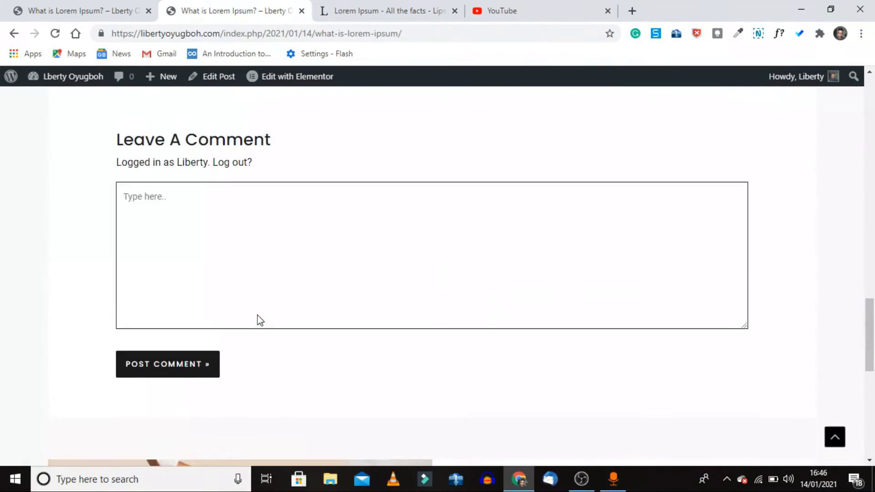
pyautogui.scroll(-6, 257, 315)
pyautogui.scroll(10, 257, 315)
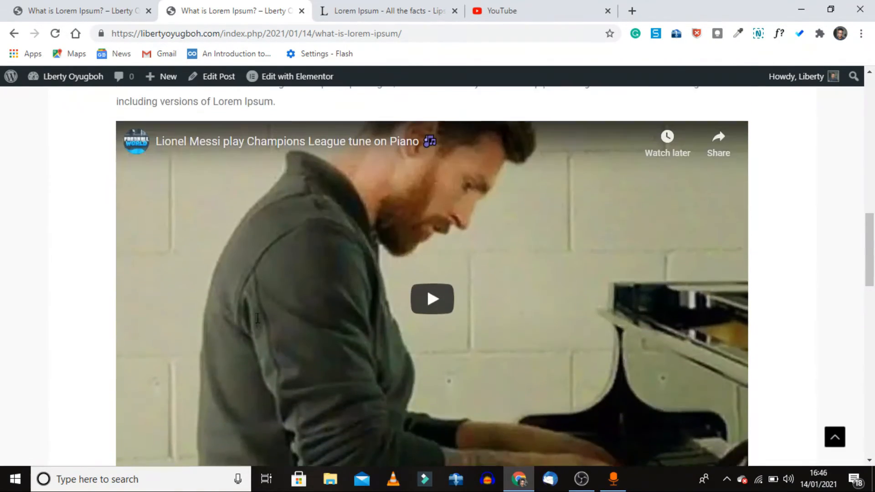
pyautogui.scroll(4, 258, 324)
pyautogui.scroll(4, 488, 281)
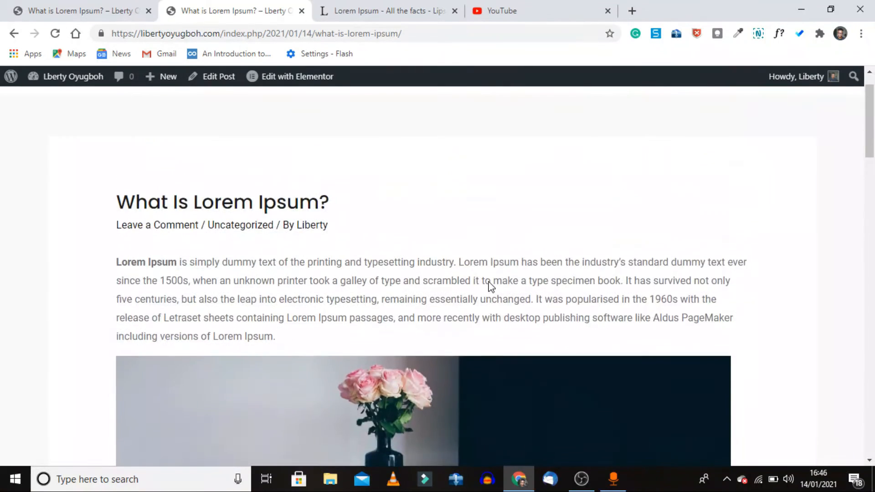
# Examine the Leave A Comment form, placing the cursor in its text box, and recheck the rest of the live post.
pyautogui.scroll(-15, 488, 281)
pyautogui.scroll(-8, 313, 322)
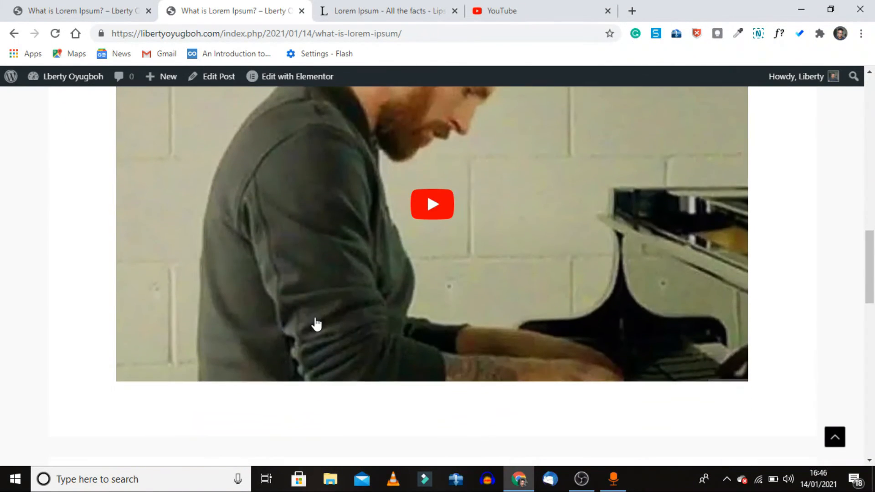
pyautogui.scroll(1, 147, 241)
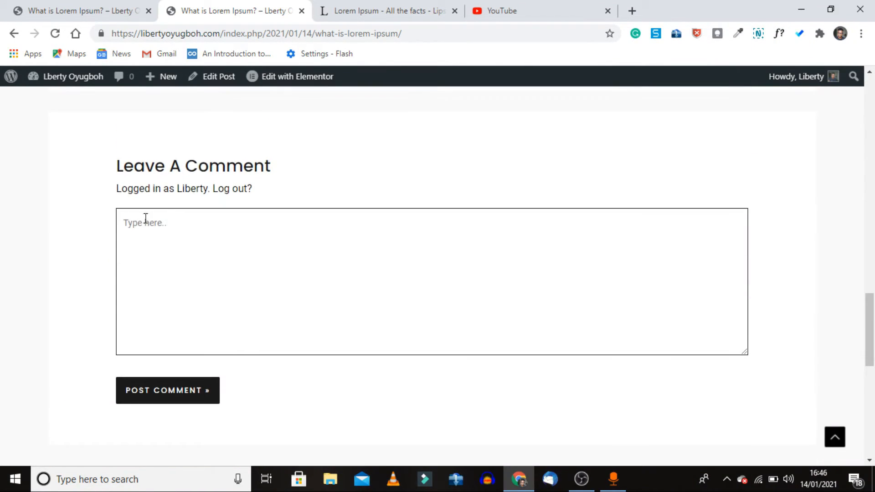
pyautogui.click(147, 222)
pyautogui.scroll(-7, 90, 313)
pyautogui.scroll(20, 90, 312)
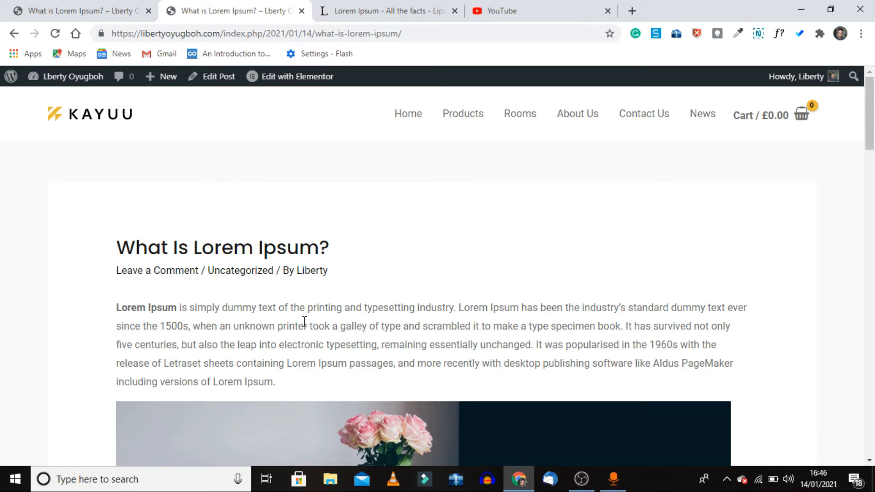
pyautogui.scroll(-10, 231, 323)
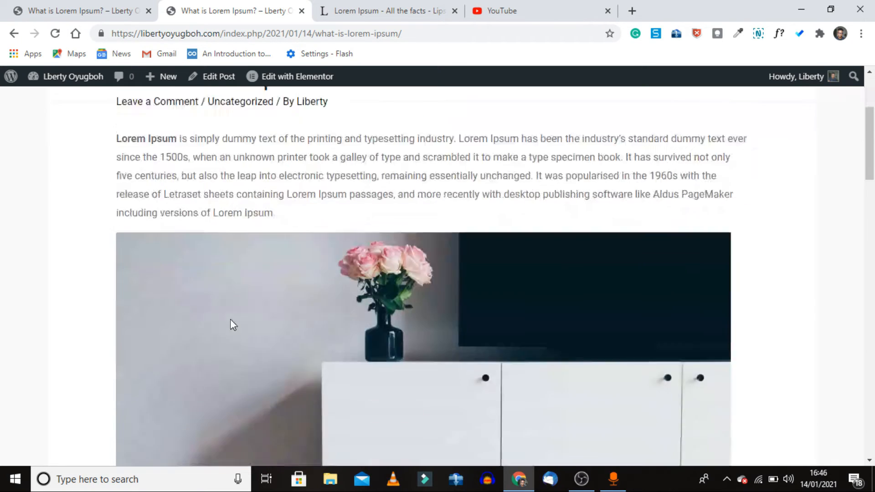
pyautogui.scroll(-10, 231, 324)
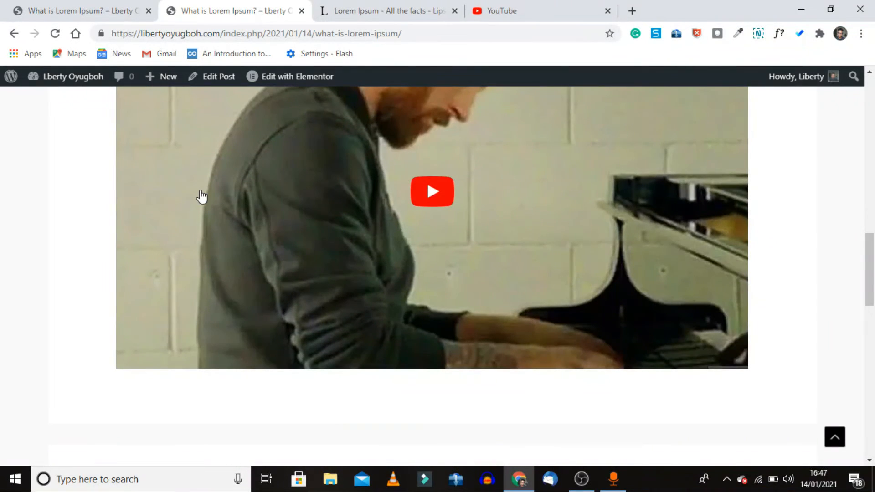
pyautogui.scroll(1, 201, 198)
pyautogui.scroll(16, 202, 197)
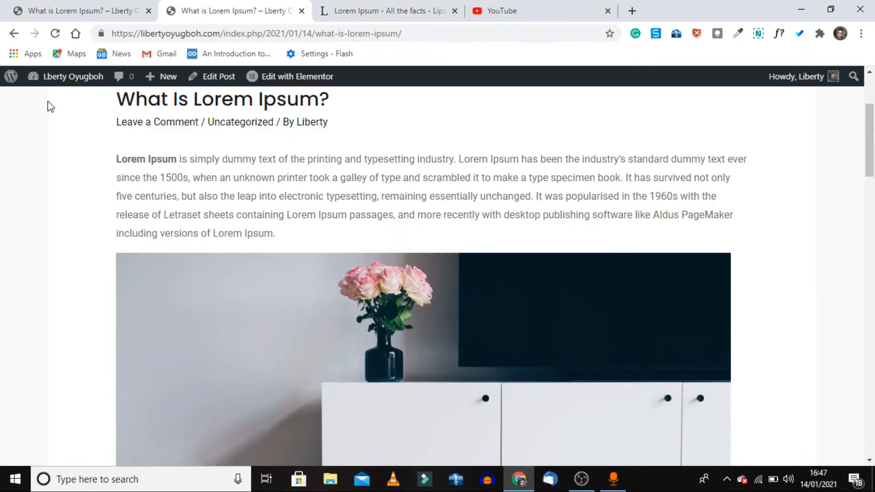
# Go back from the live post to the editor and open the list of all posts.
pyautogui.click(14, 33)
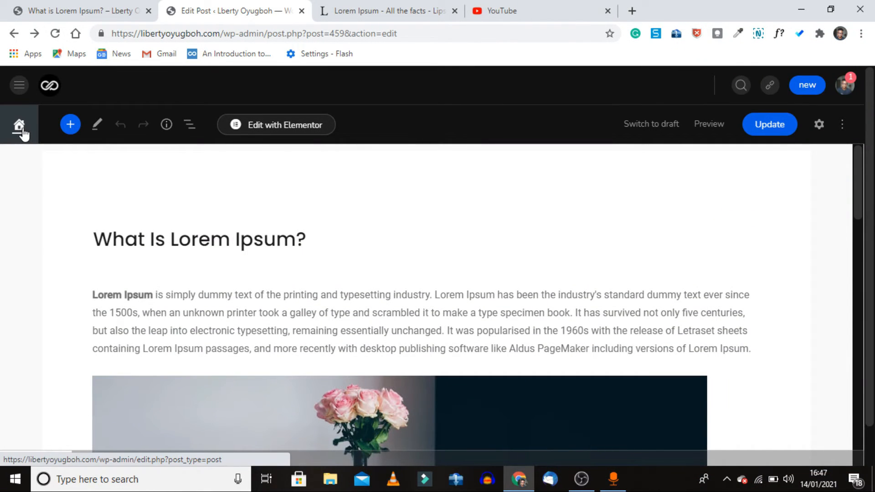
pyautogui.click(21, 130)
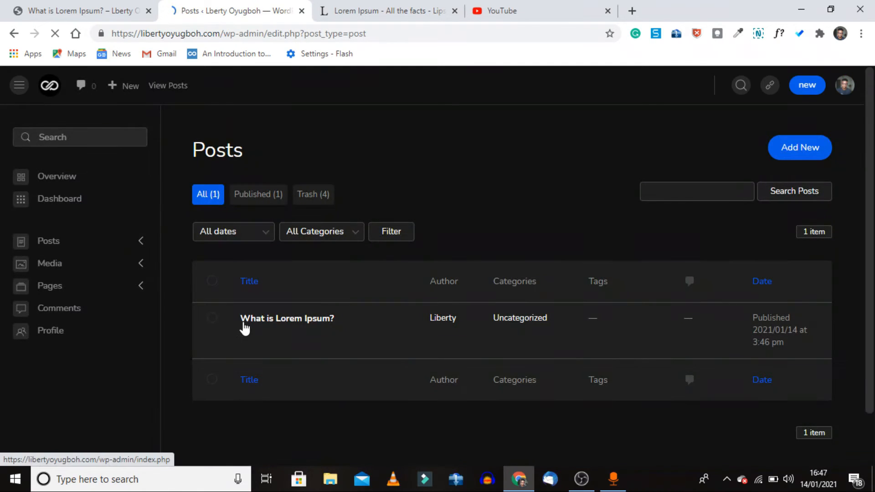
pyautogui.moveTo(265, 357)
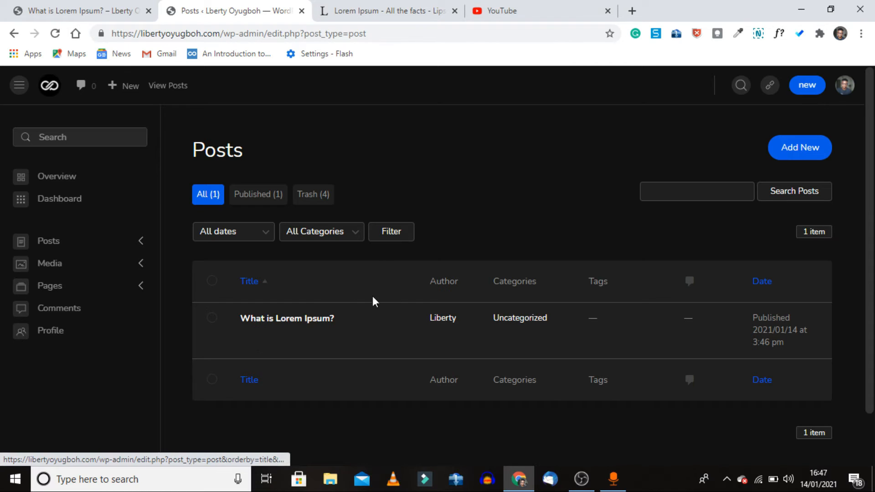
# Open the post categories page and enter Football as the name of the new category.
pyautogui.moveTo(364, 324)
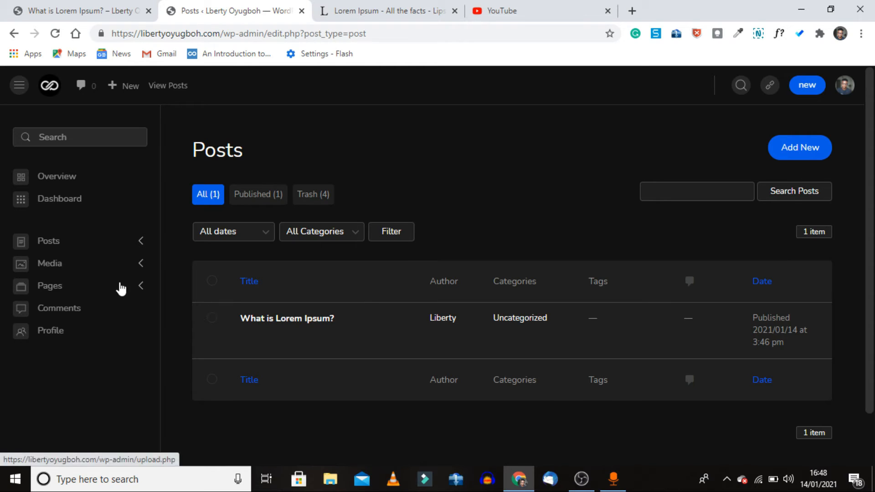
pyautogui.click(107, 250)
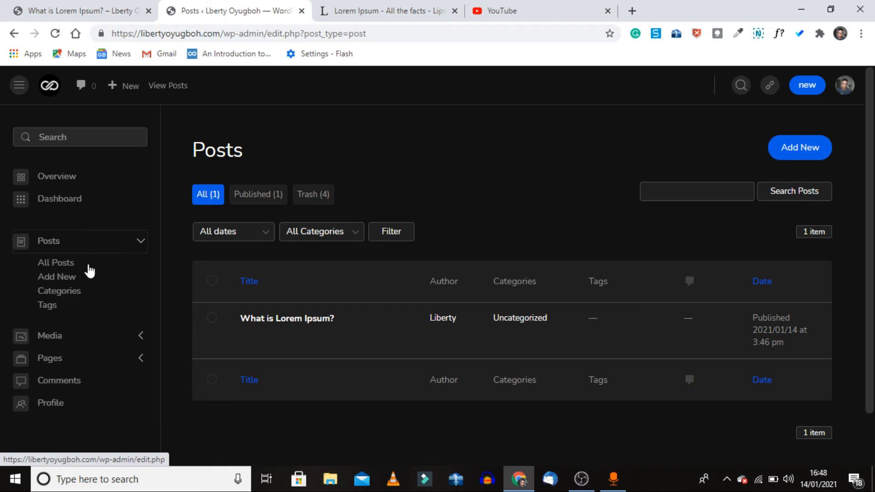
pyautogui.click(78, 294)
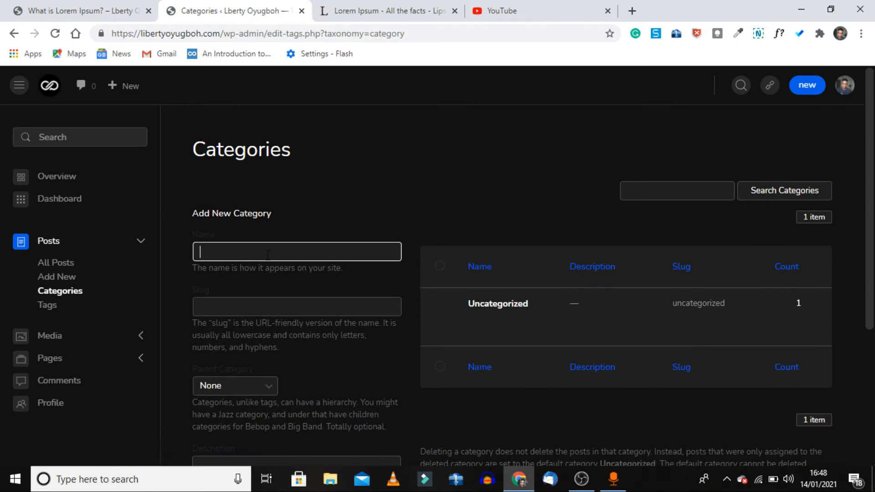
pyautogui.moveTo(516, 311)
pyautogui.write('Football')
pyautogui.scroll(-5, 262, 390)
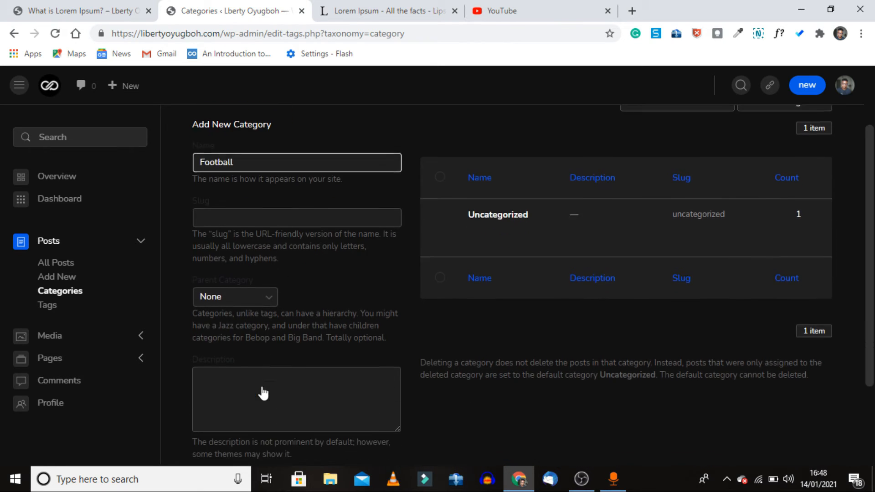
# Check the parent category choices, leave the parent as None, and add the Football category.
pyautogui.scroll(2, 261, 388)
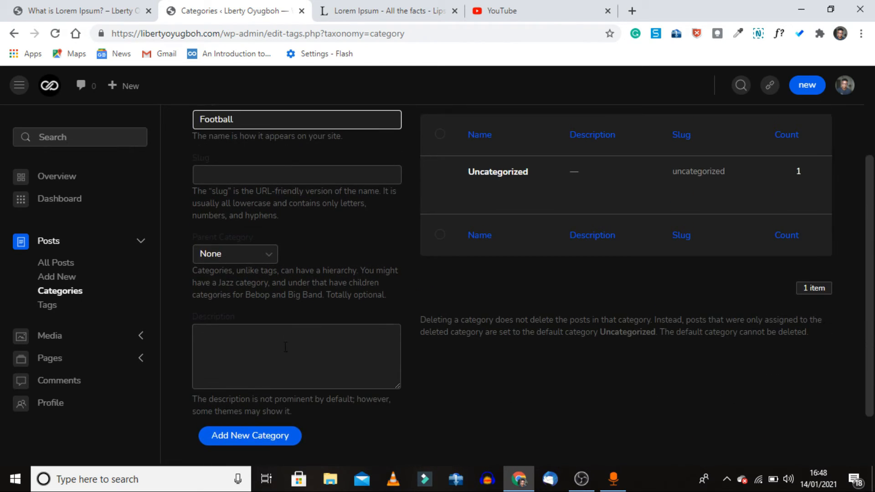
pyautogui.scroll(-1, 286, 347)
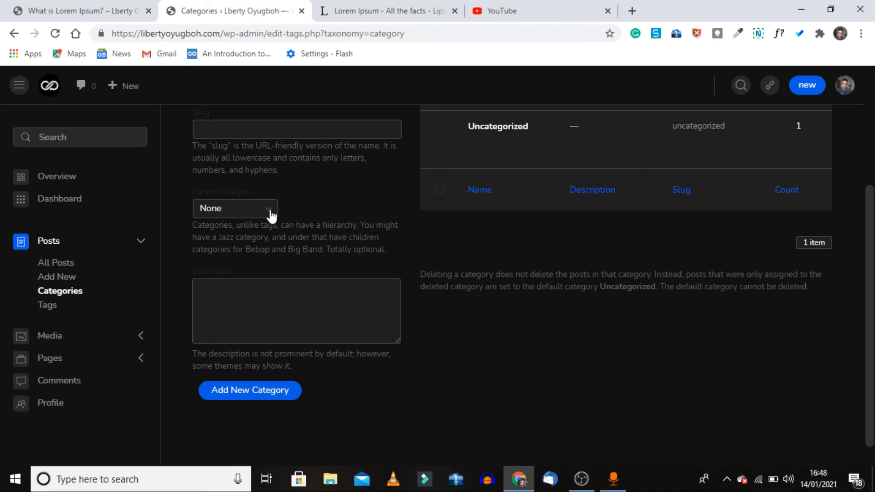
pyautogui.scroll(3, 353, 180)
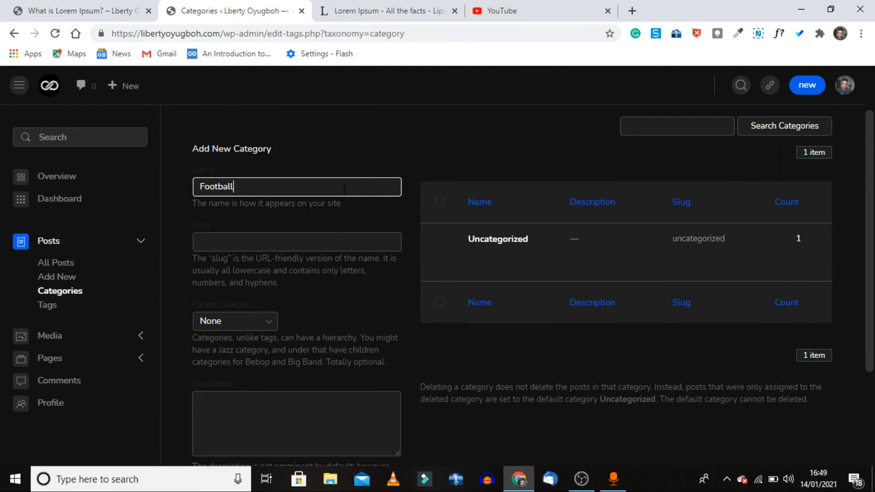
pyautogui.scroll(-2, 250, 312)
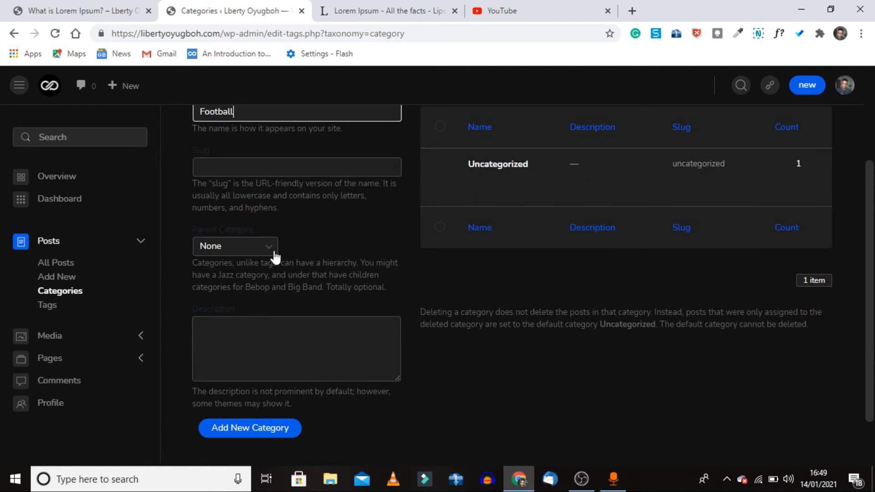
pyautogui.click(269, 253)
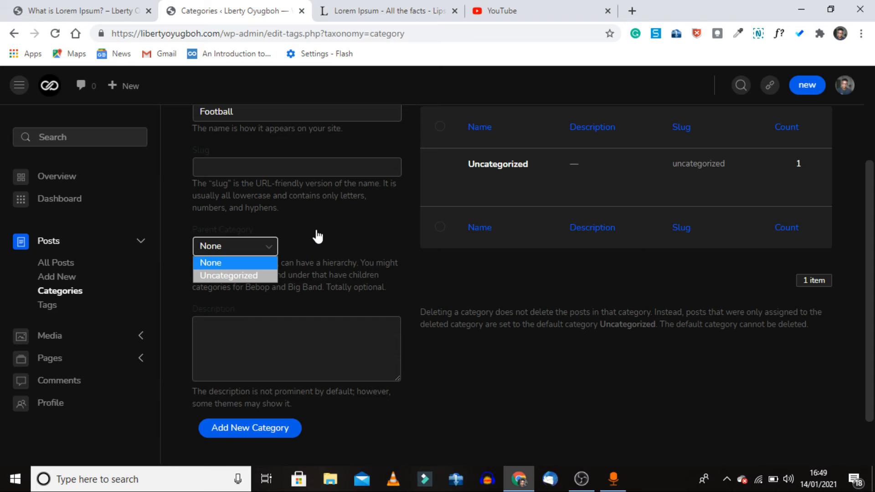
pyautogui.click(318, 243)
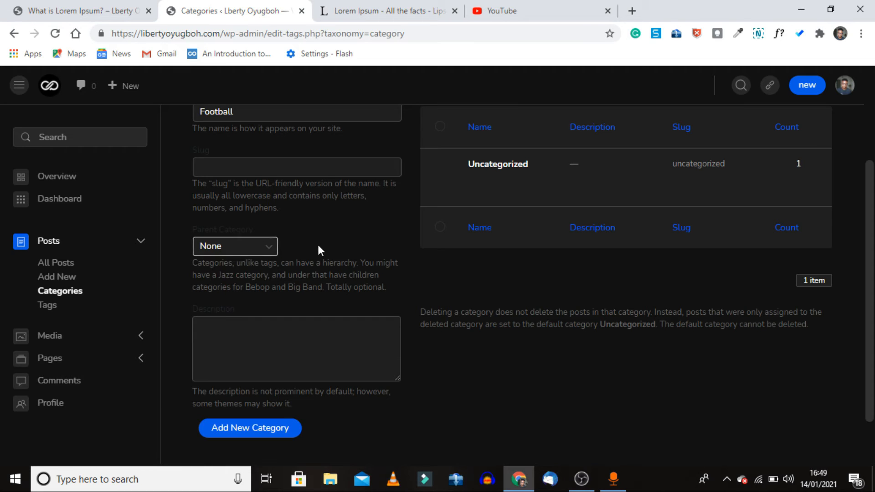
pyautogui.scroll(-2, 318, 256)
pyautogui.click(271, 363)
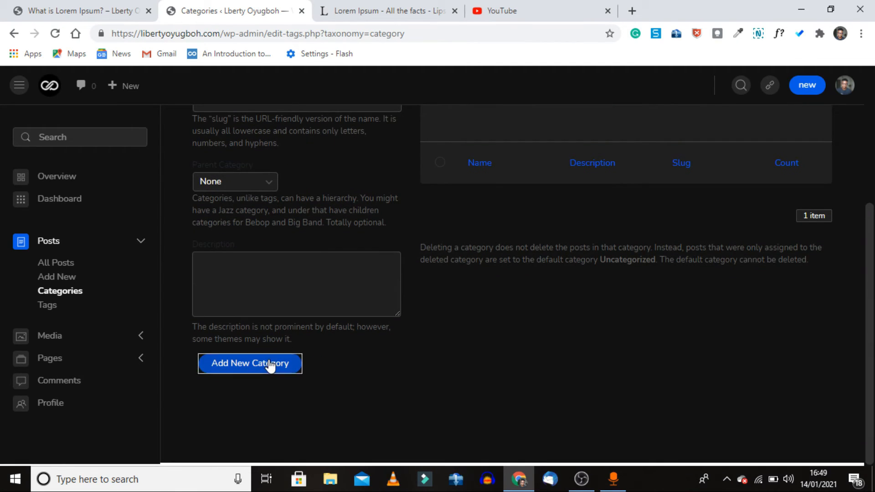
pyautogui.scroll(3, 520, 277)
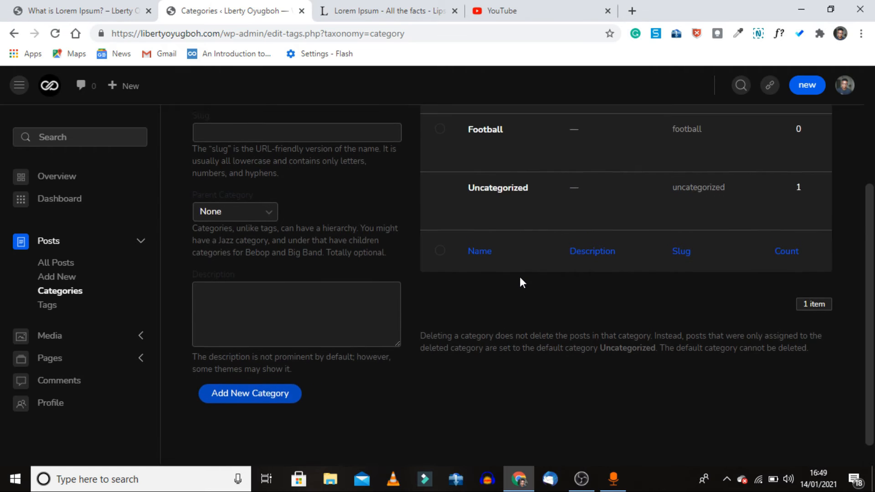
pyautogui.moveTo(510, 241)
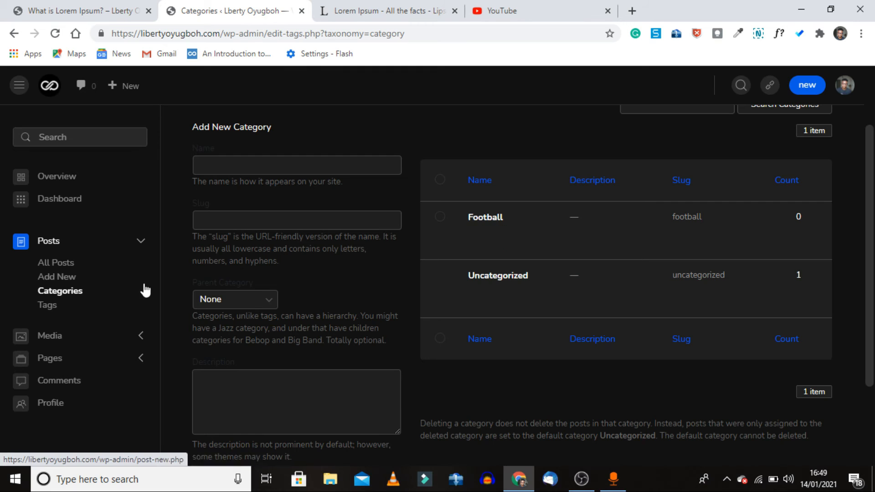
# Quick-edit the "What is Lorem Ipsum?" post to use the Football category instead of Uncategorized, and update it.
pyautogui.click(75, 264)
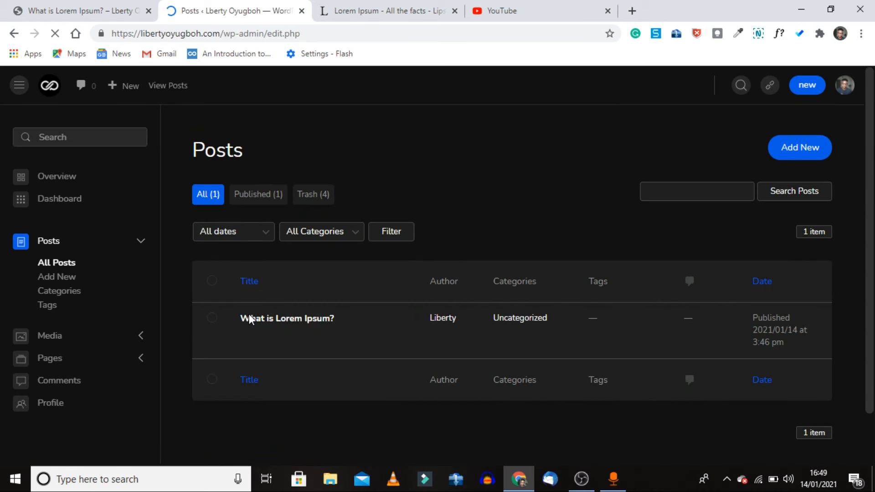
pyautogui.click(274, 337)
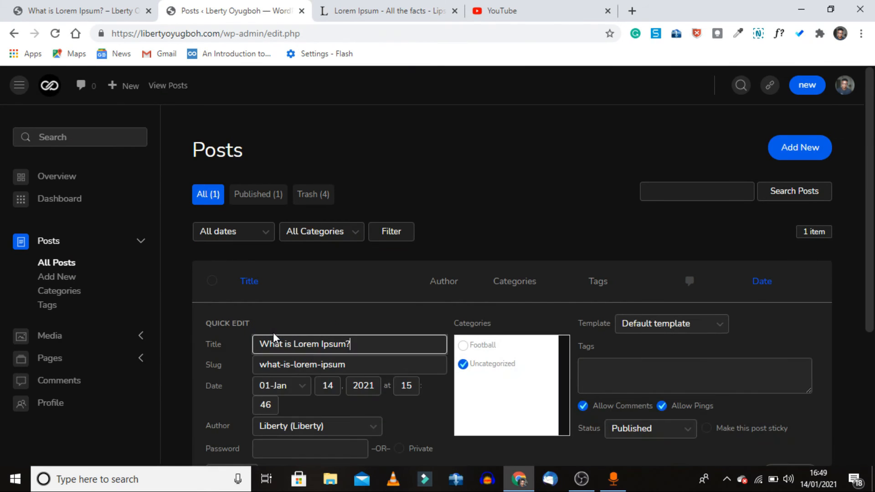
pyautogui.scroll(-1, 412, 364)
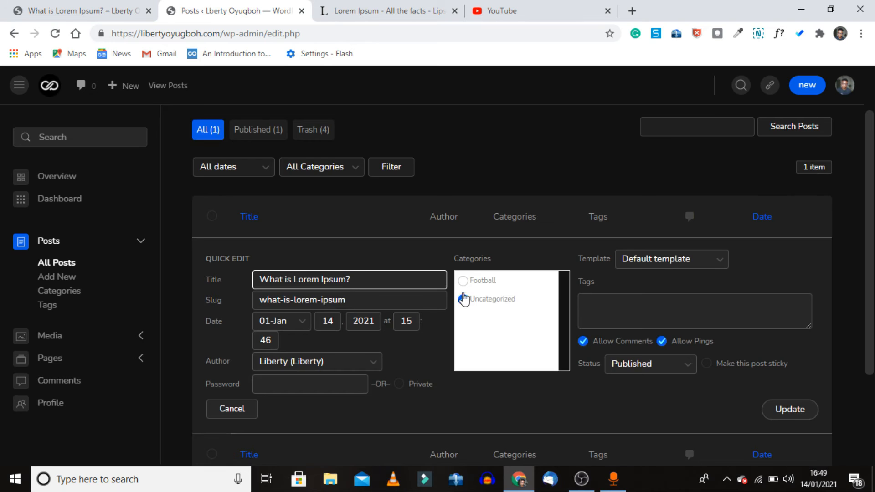
pyautogui.click(463, 282)
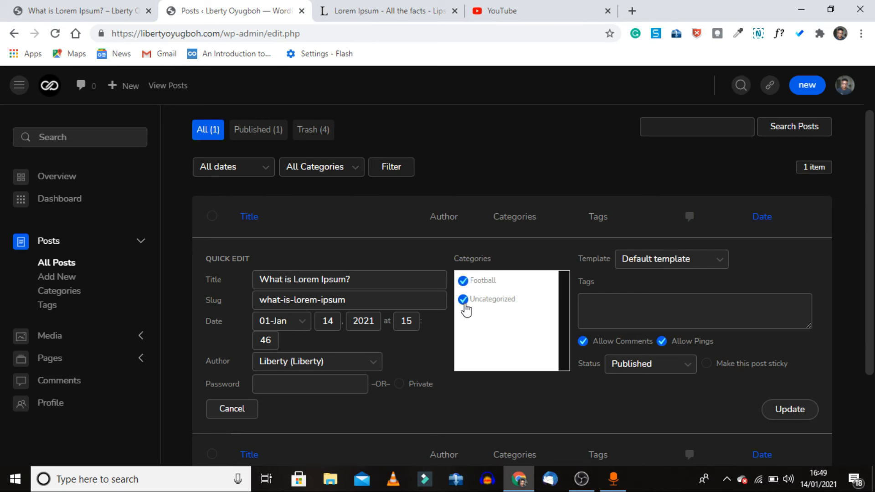
pyautogui.click(464, 301)
pyautogui.click(464, 283)
pyautogui.click(464, 283)
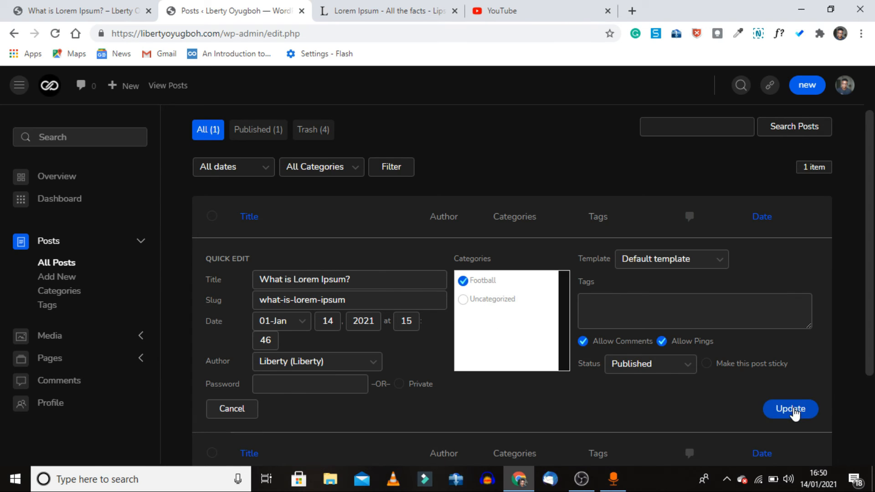
pyautogui.click(796, 413)
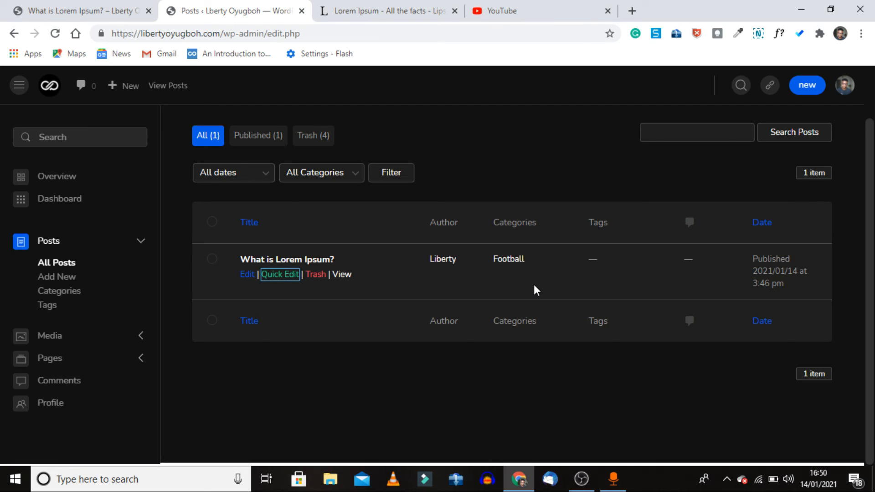
pyautogui.scroll(2, 536, 290)
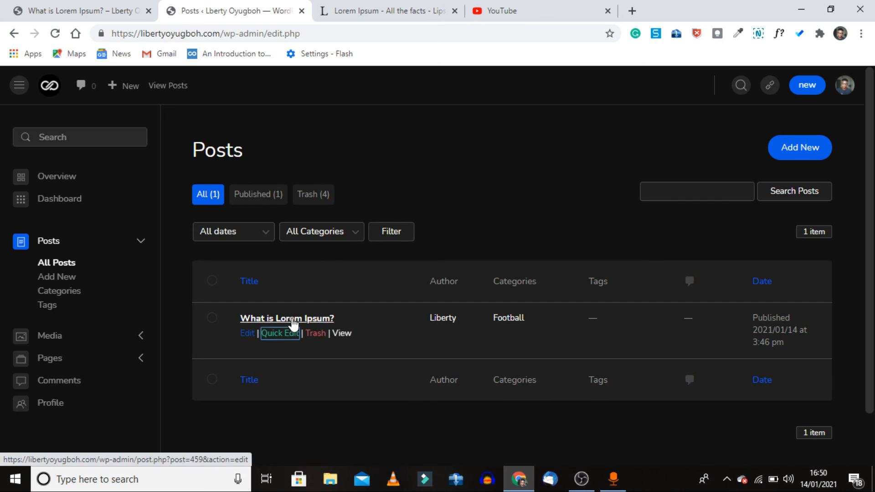
# Open the "What is Lorem Ipsum?" post in the full editor and look through its content.
pyautogui.click(248, 337)
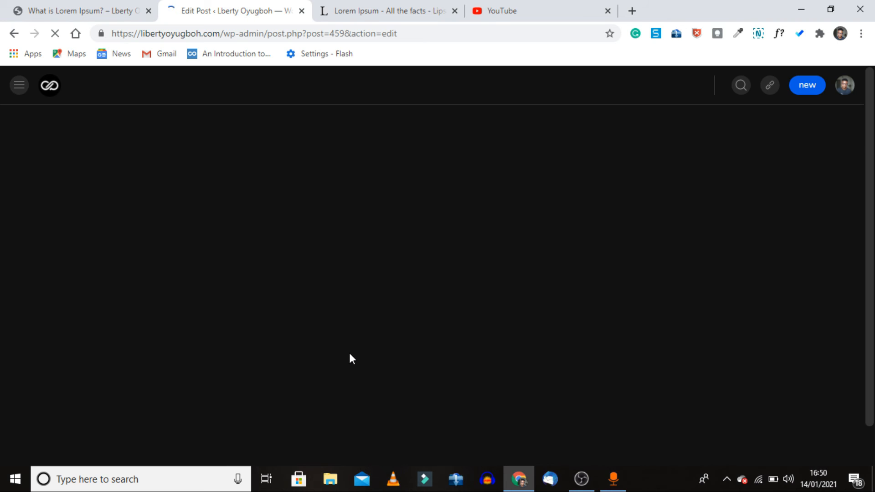
pyautogui.scroll(-5, 351, 353)
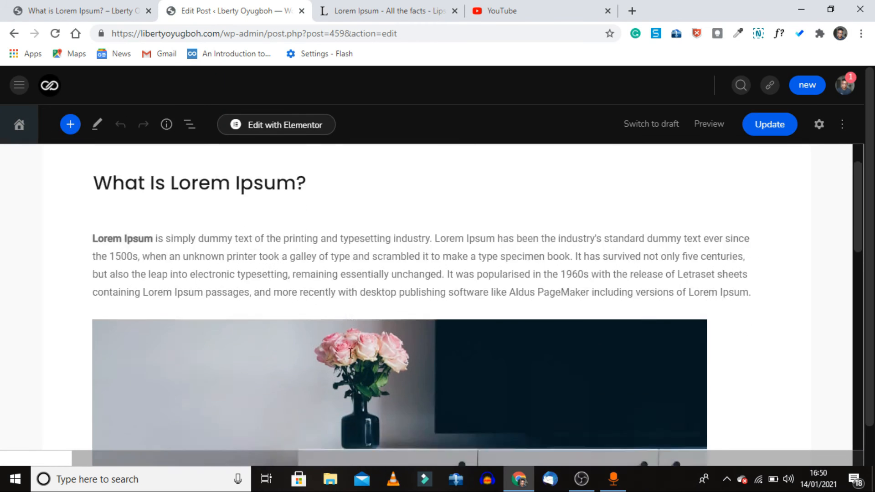
pyautogui.scroll(-5, 420, 283)
pyautogui.scroll(-5, 419, 283)
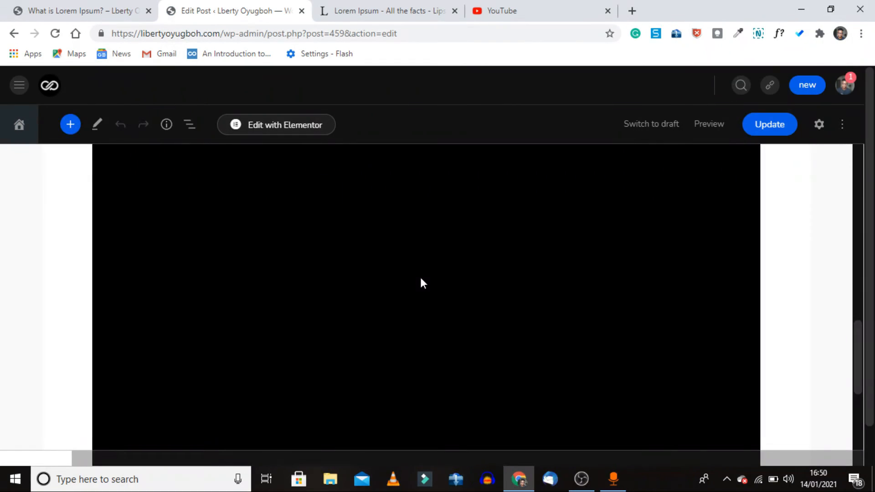
pyautogui.scroll(10, 424, 283)
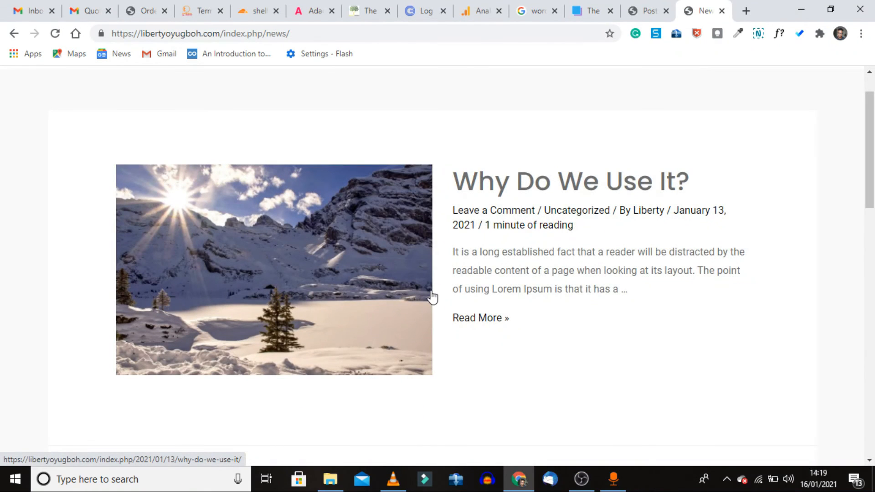
# Look through the post entries and their images on the live News page.
pyautogui.scroll(-10, 432, 297)
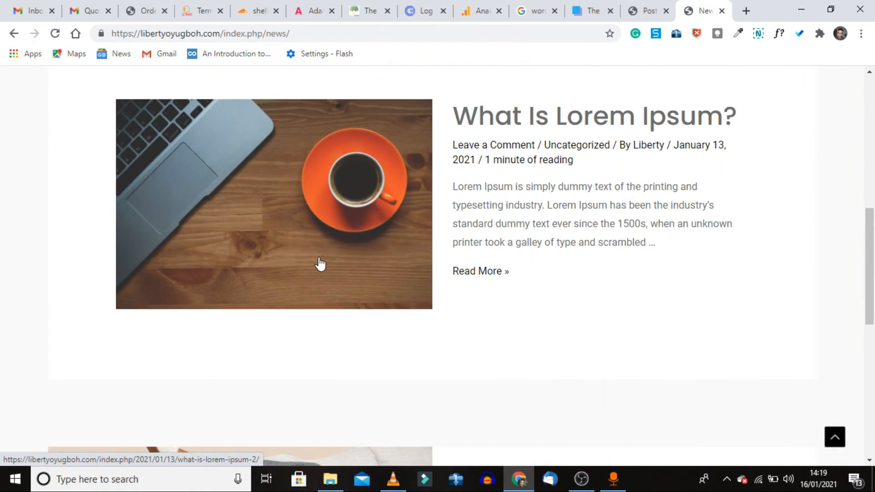
pyautogui.scroll(4, 318, 265)
pyautogui.scroll(3, 317, 203)
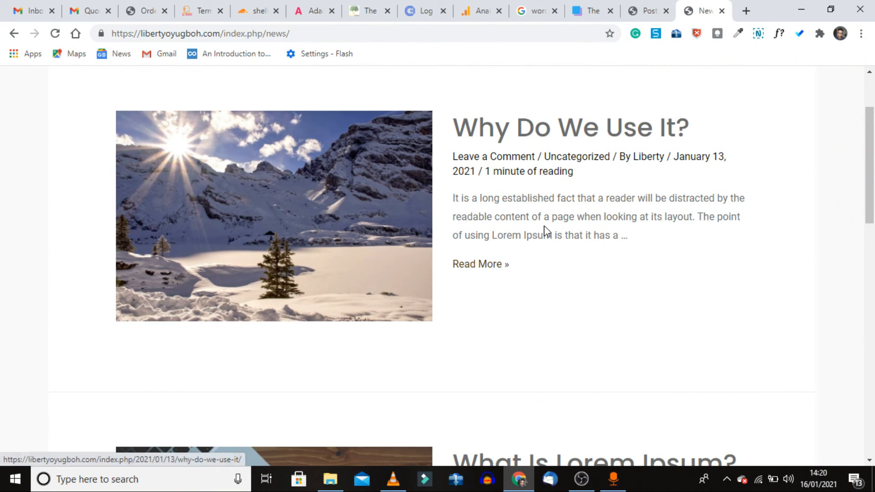
# Open the "Why do we use it?" post for editing and bring up its featured image settings.
pyautogui.click(652, 6)
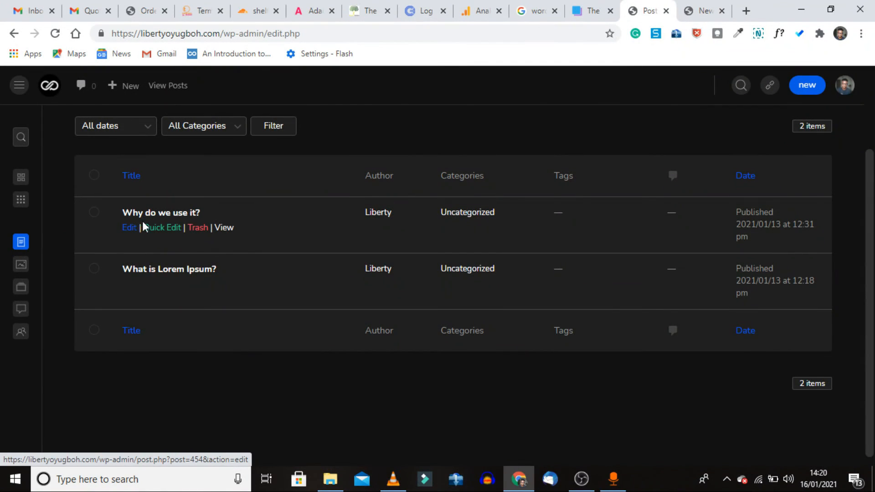
pyautogui.click(131, 227)
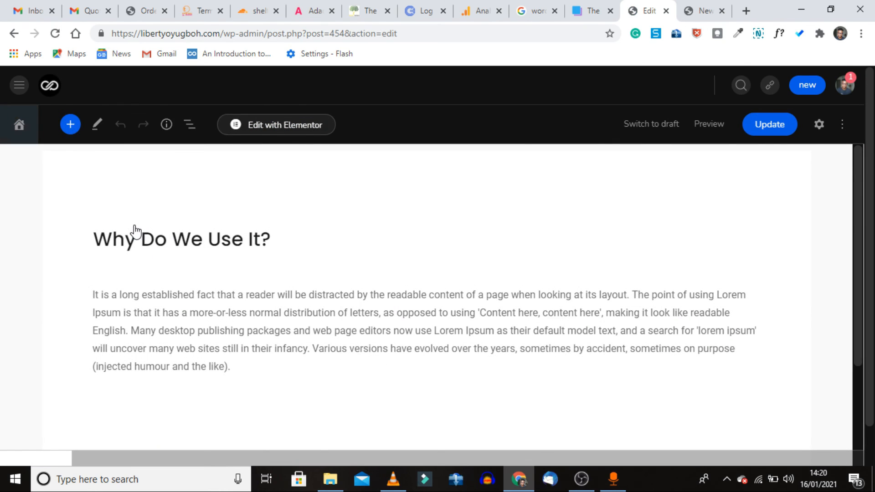
pyautogui.scroll(-3, 136, 228)
pyautogui.scroll(3, 258, 283)
pyautogui.scroll(-2, 260, 246)
pyautogui.scroll(2, 274, 228)
pyautogui.click(821, 129)
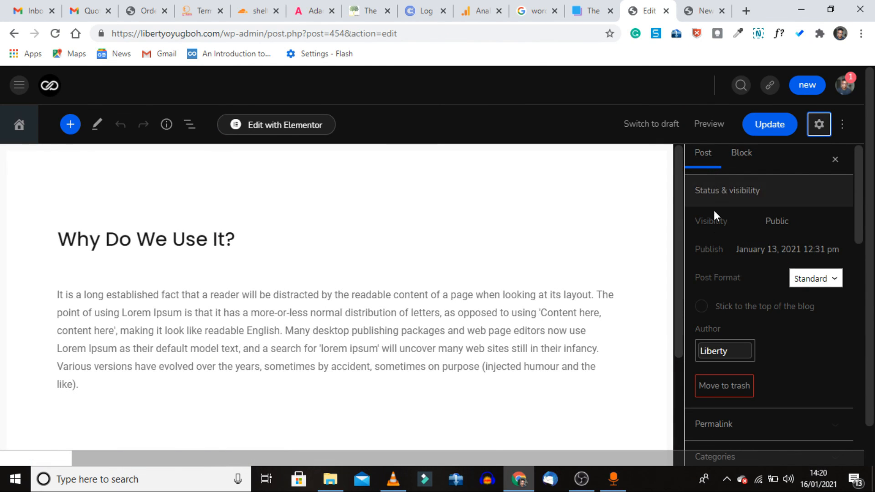
pyautogui.scroll(-6, 724, 296)
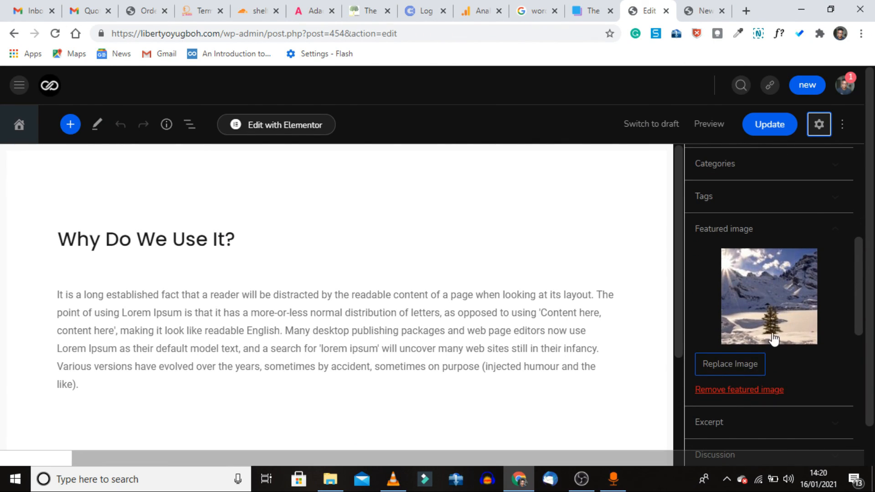
# Compare the "Why do we use it?" entry's picture on the News page with the featured image set in its editor.
pyautogui.click(699, 11)
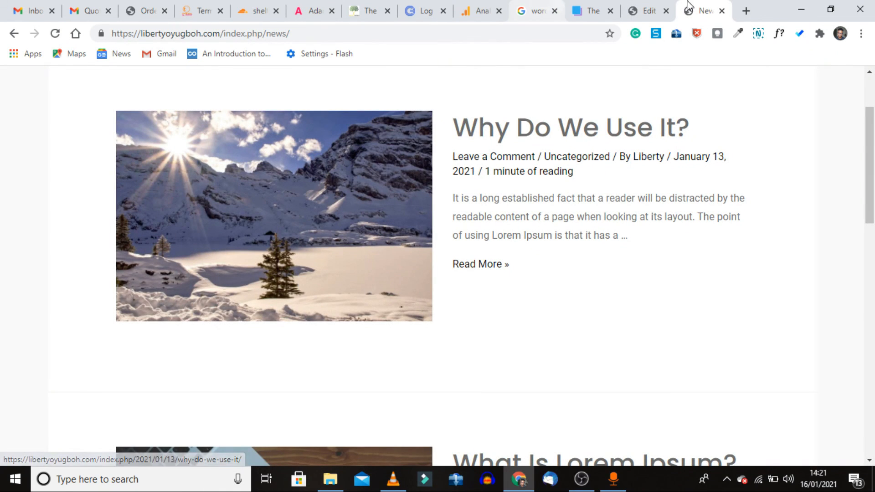
pyautogui.click(647, 10)
pyautogui.scroll(-2, 806, 374)
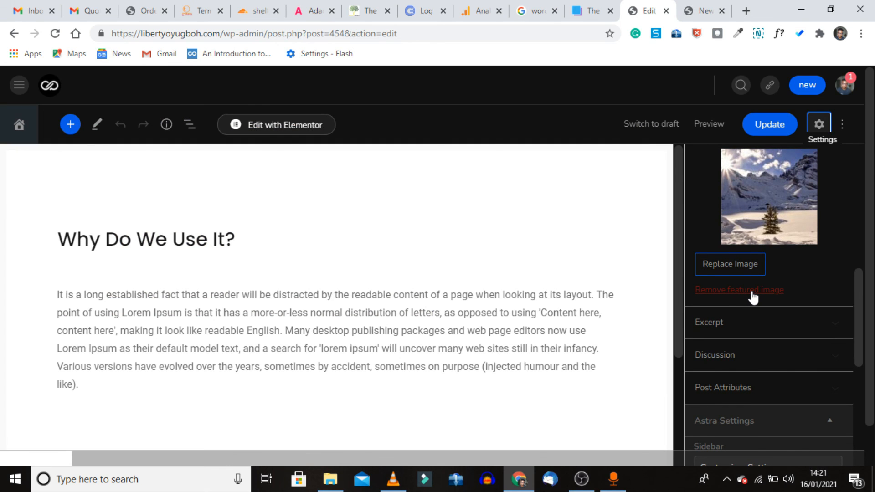
pyautogui.click(703, 11)
pyautogui.scroll(1, 291, 160)
pyautogui.scroll(-1, 291, 161)
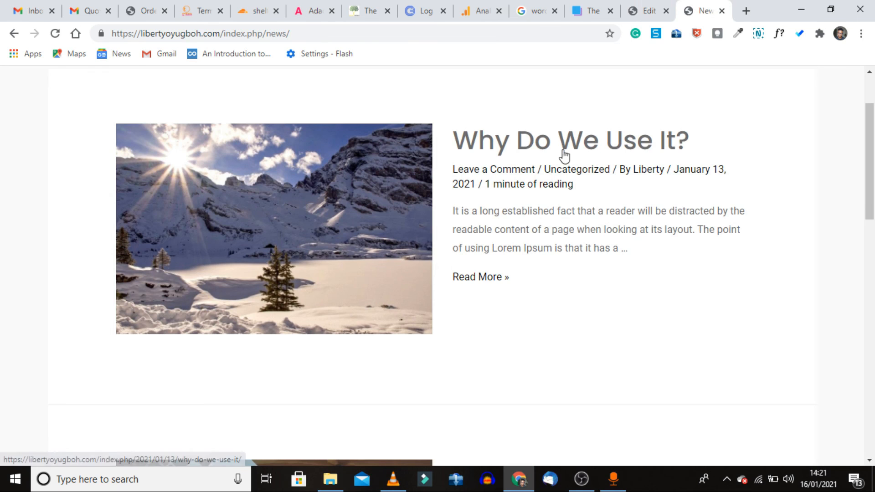
pyautogui.click(651, 11)
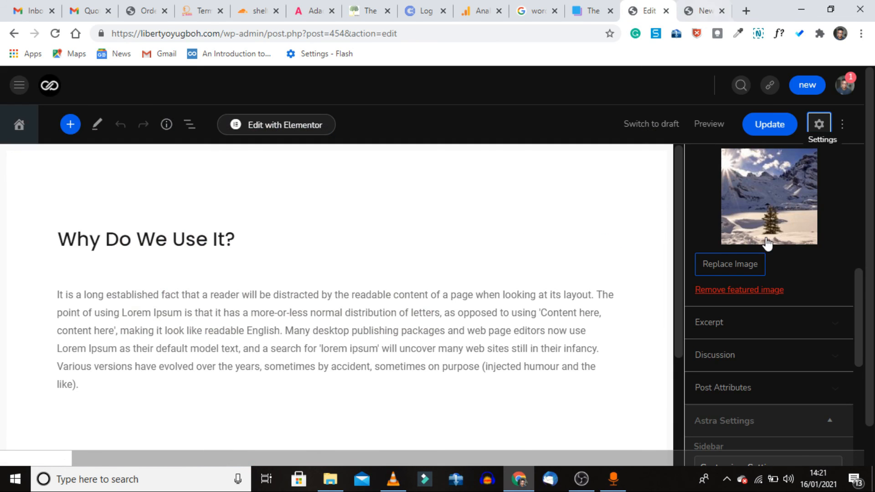
pyautogui.scroll(1, 767, 246)
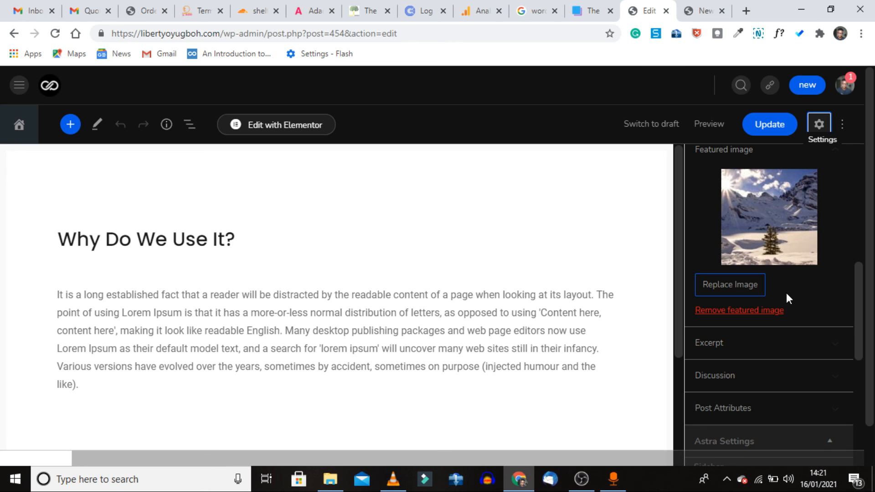
# Look through the media library and file upload options for replacing the post's featured image, keeping the current image.
pyautogui.click(740, 294)
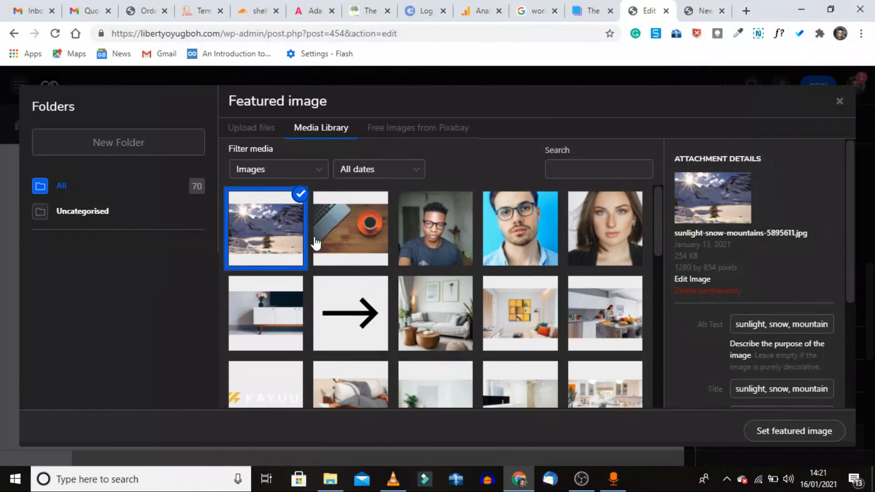
pyautogui.click(377, 256)
pyautogui.click(262, 249)
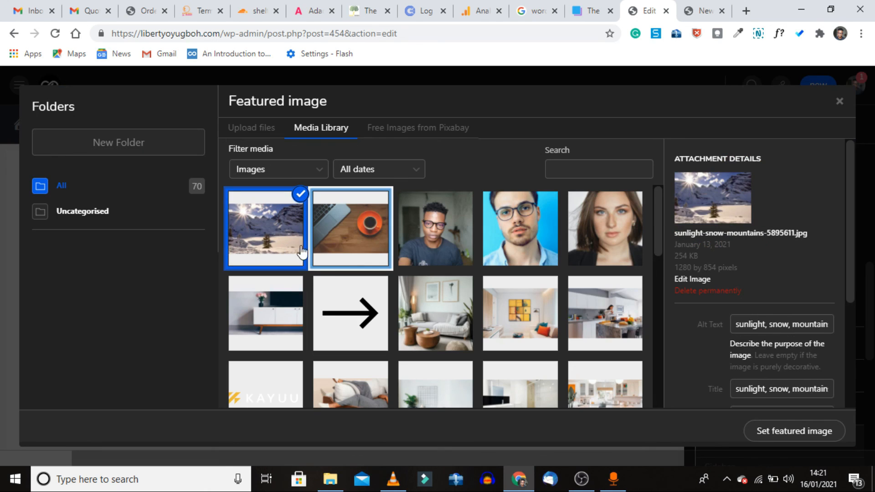
pyautogui.click(237, 244)
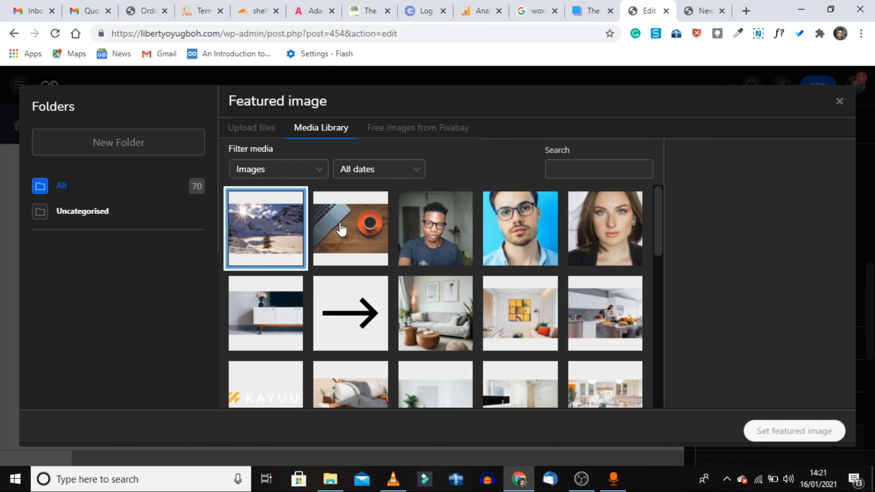
pyautogui.click(259, 131)
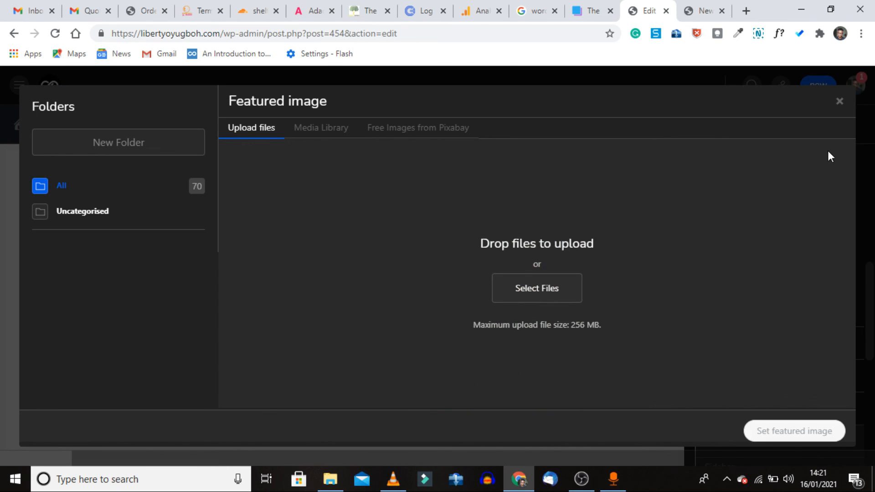
pyautogui.click(840, 101)
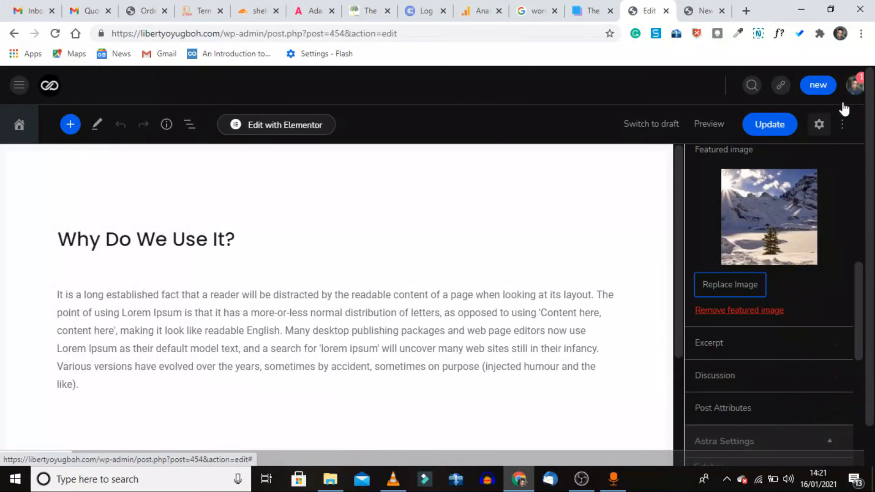
# Update the published "Why do we use it?" post with its snowy mountain featured image.
pyautogui.click(780, 131)
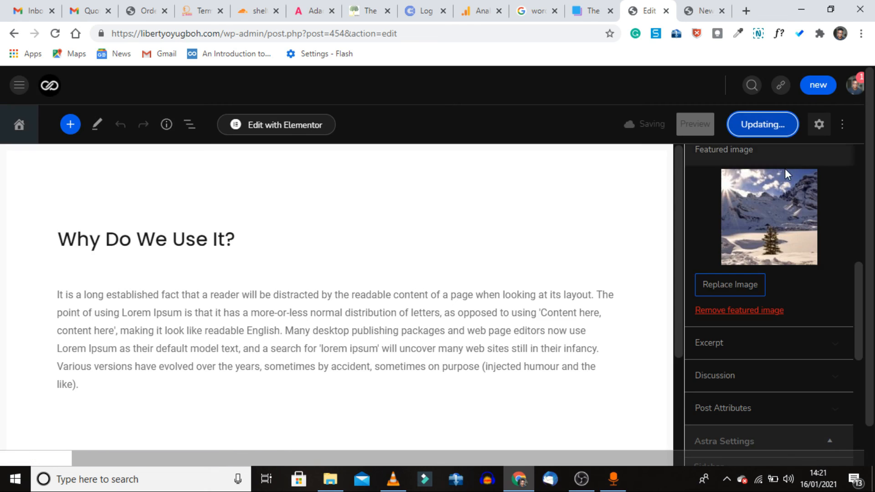